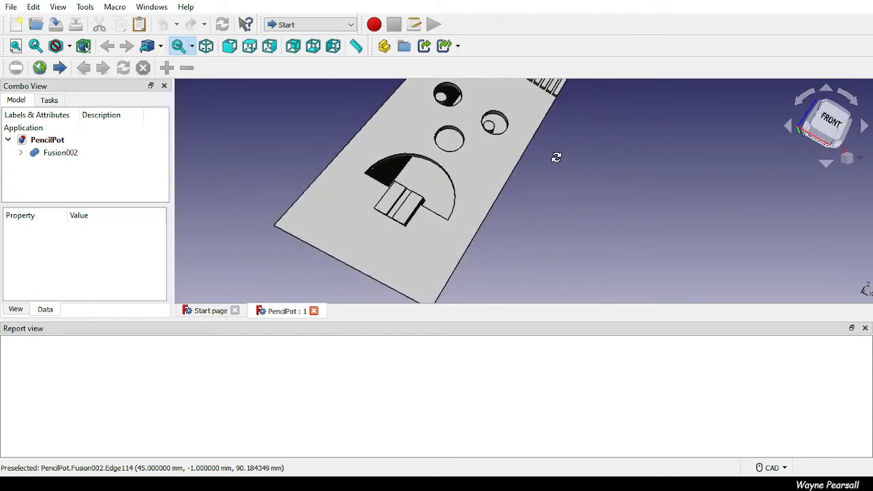
Step: Hide the Fusion002 pencil pot body so only the empty grid is shown
mouse_move(543, 238)
middle_mouse_down()
mouse_move(583, 237)
mouse_move(563, 249)
mouse_move(566, 220)
mouse_move(550, 177)
mouse_move(544, 183)
middle_mouse_up()
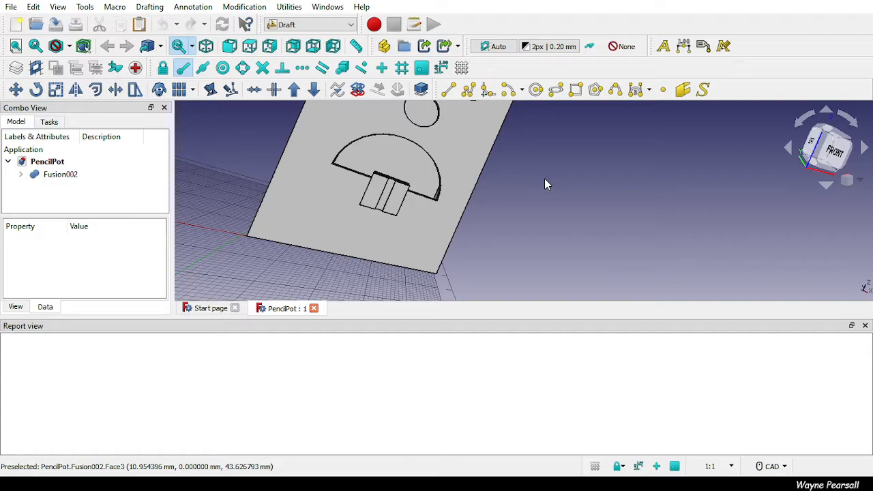
scroll(536, 192, "down", 5)
scroll(524, 208, "up", 3)
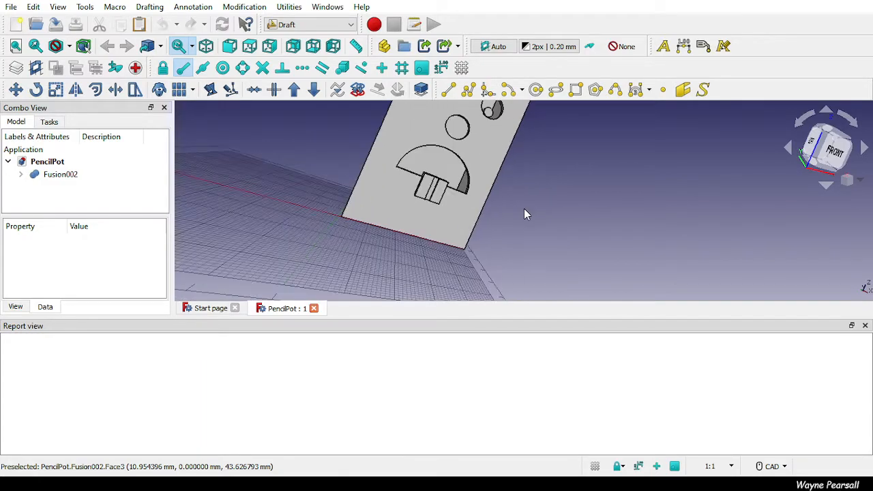
scroll(525, 211, "up", 2)
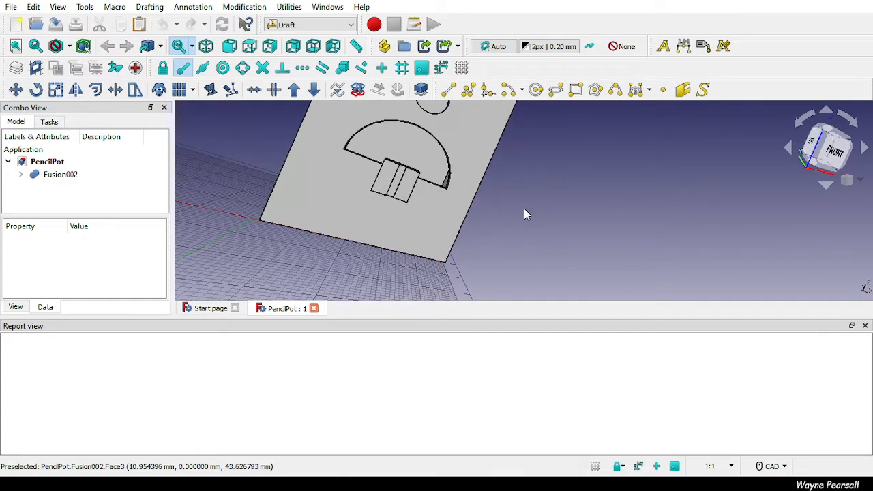
left_click(57, 176)
key("space")
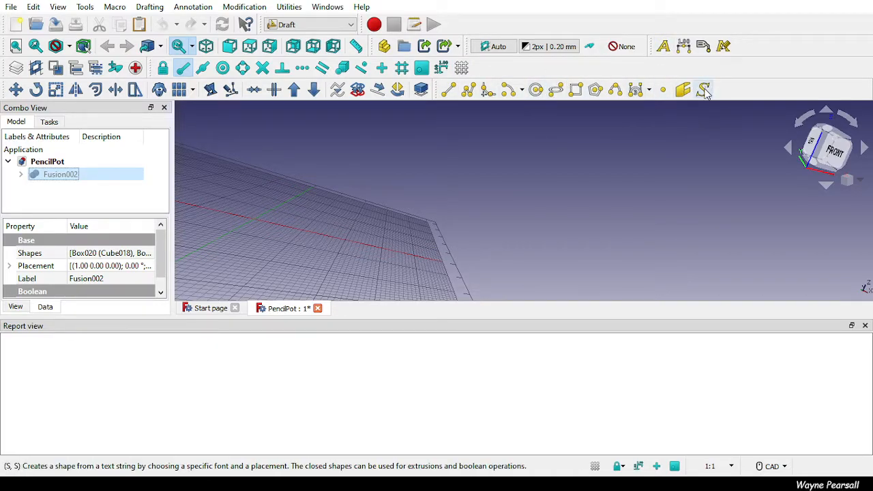
Step: Move the Draft creation tools onto their own row, then start a ShapeString with the Report view closed
mouse_move(441, 89)
left_mouse_down()
mouse_move(419, 117)
mouse_move(335, 142)
mouse_move(265, 127)
left_mouse_up()
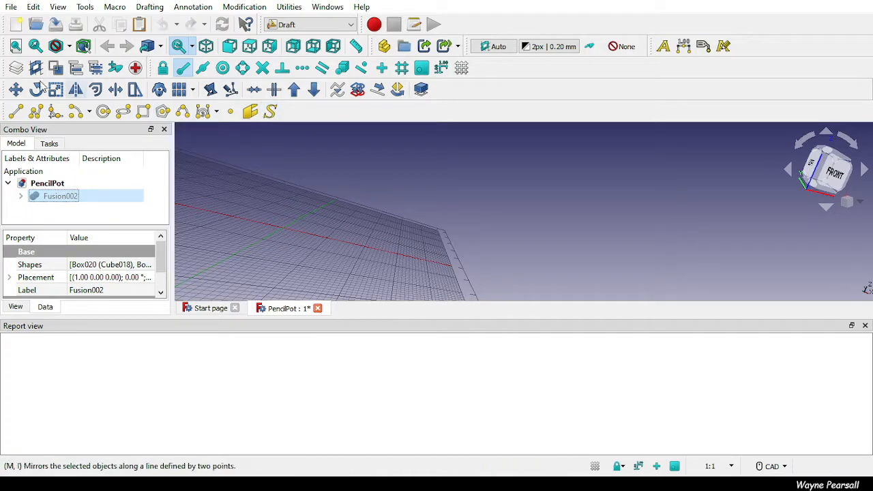
left_click(271, 113)
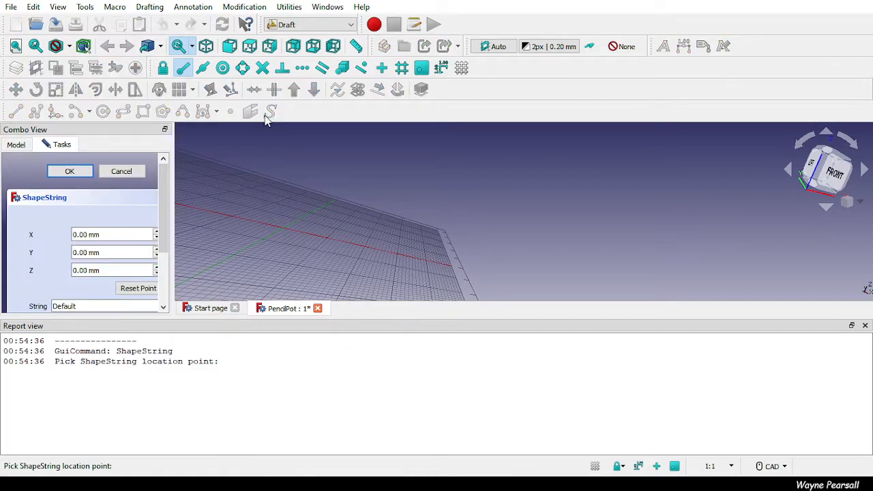
left_click(865, 325)
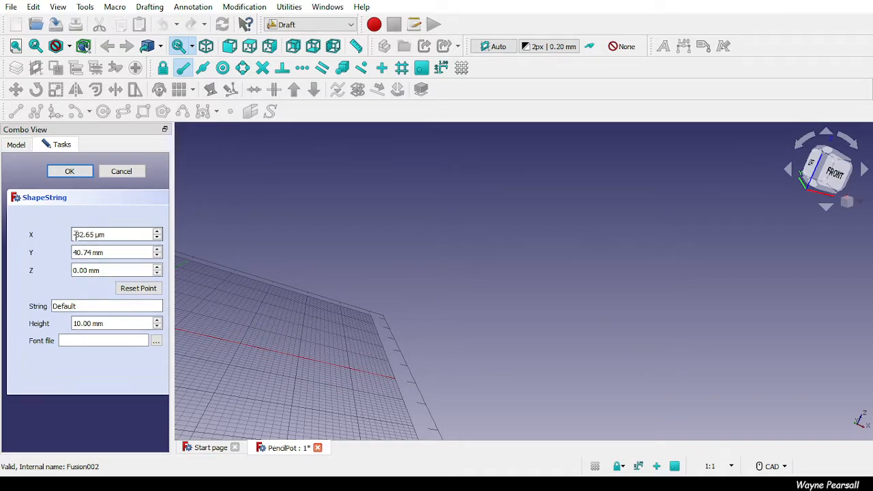
Step: Set the ShapeString's X, Y and Z position to 0
triple_click(99, 234)
type("0")
key("Tab")
type("0")
key("Tab")
type("0")
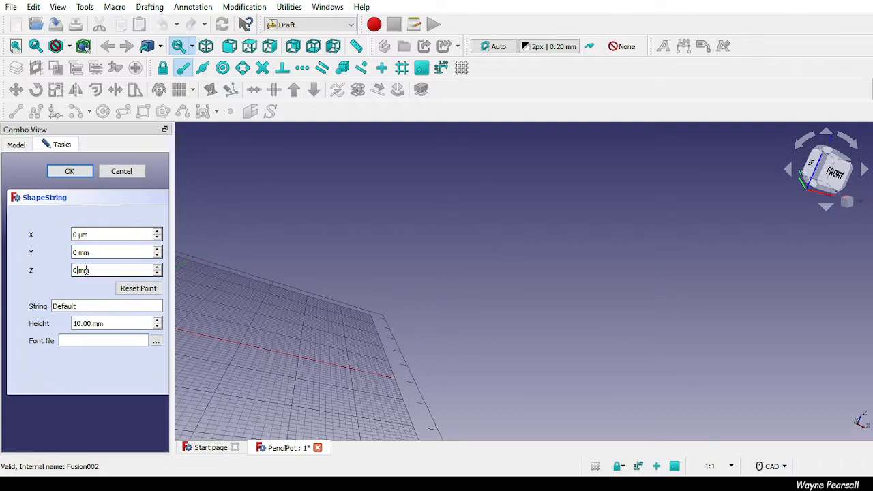
Step: Set the ShapeString's text to "Charlie" and choose comic.ttf as its font file
double_click(73, 305)
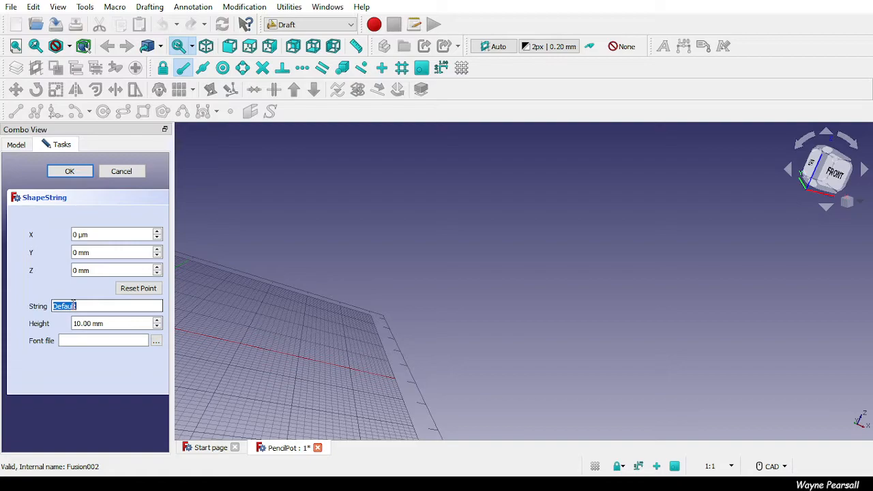
type("Charlie")
key("Tab")
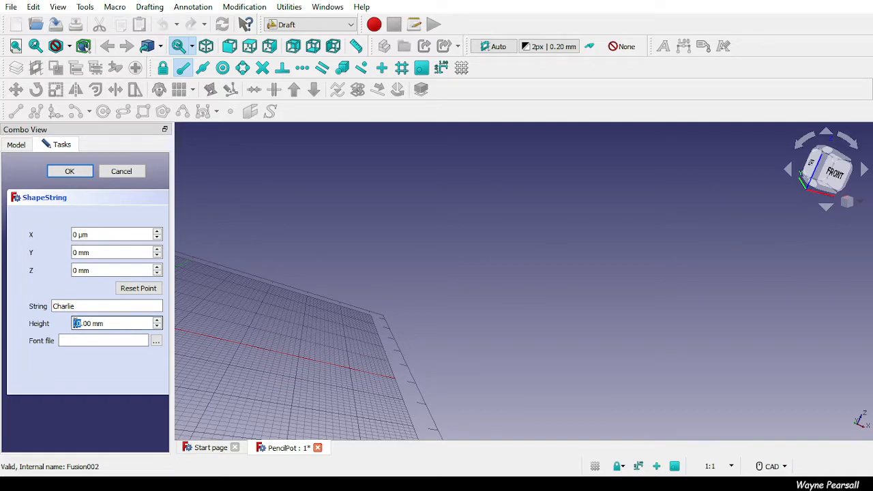
left_click(74, 338)
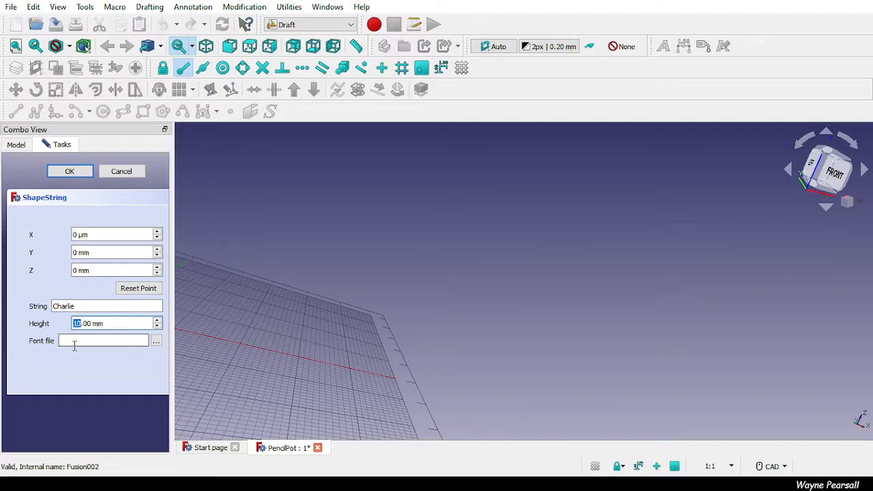
left_click(159, 341)
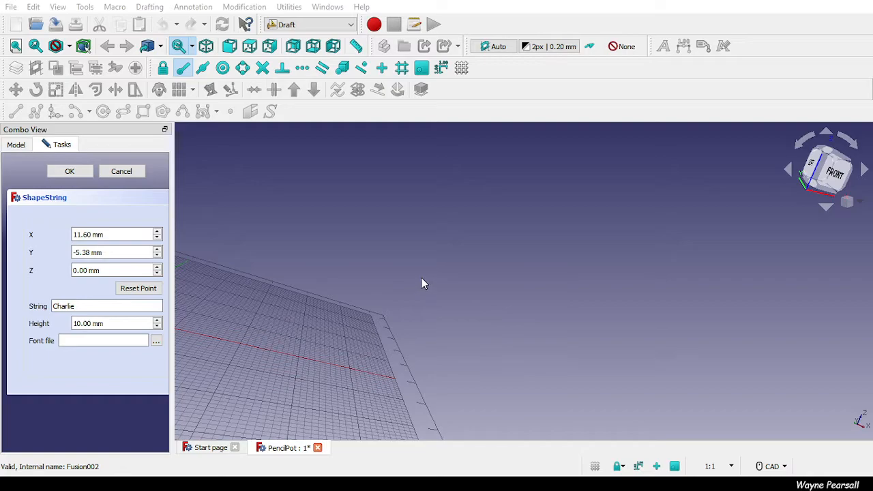
left_click(618, 337)
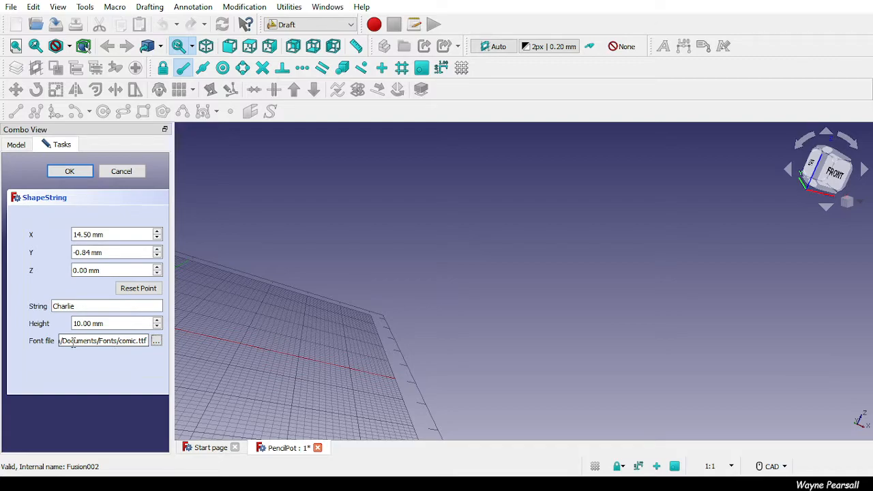
Step: Place the 10 mm high ShapeString at the origin with X, Y and Z at 0 mm and create it
triple_click(74, 234)
type("0")
left_click(77, 249)
type("0")
triple_click(77, 250)
type("0")
triple_click(84, 267)
type("0")
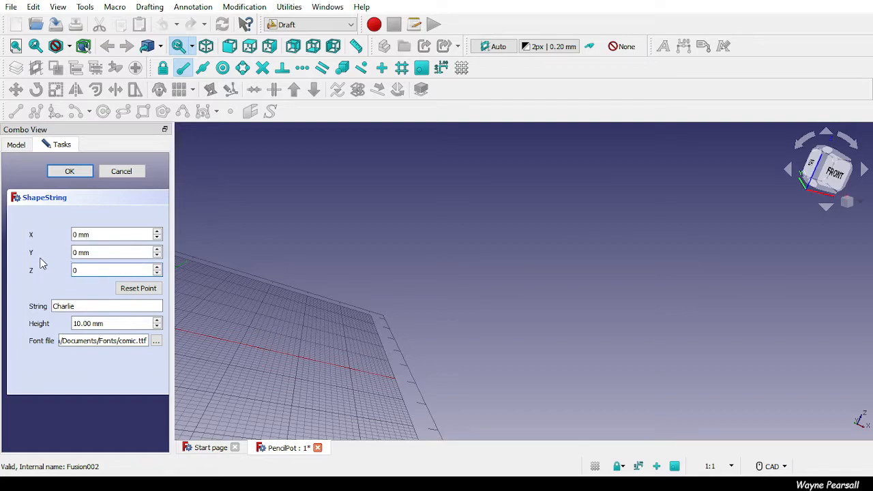
left_click(80, 176)
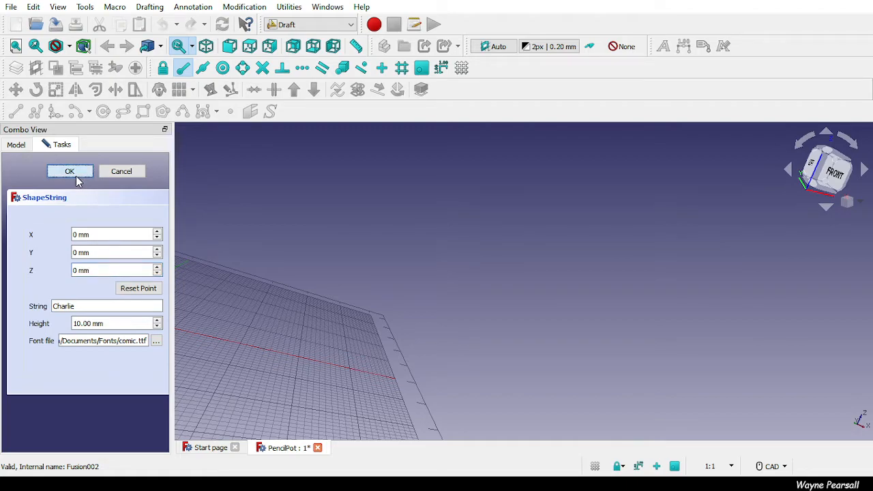
left_click(77, 178)
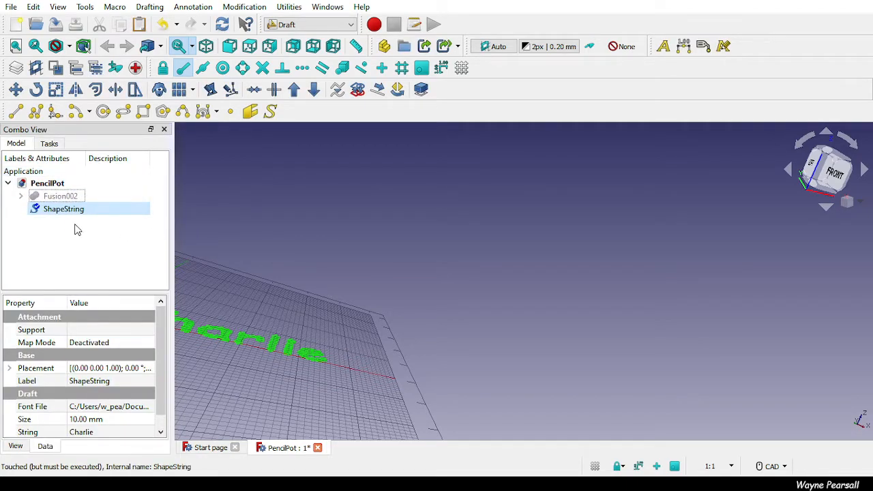
Step: Toggle Fusion002's visibility repeatedly to compare the text's width with the pot's front, leaving the pot hidden
middle_click_drag(253, 335, 359, 329)
middle_click_drag(299, 411, 355, 373)
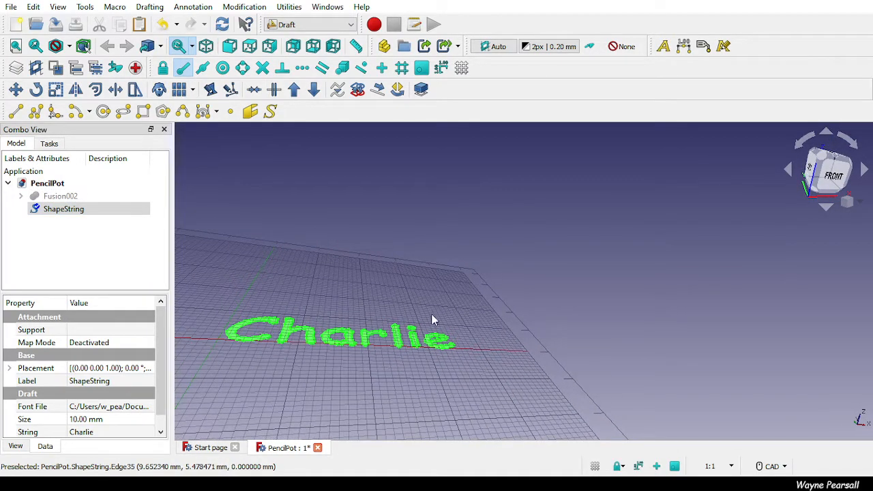
left_click(65, 196)
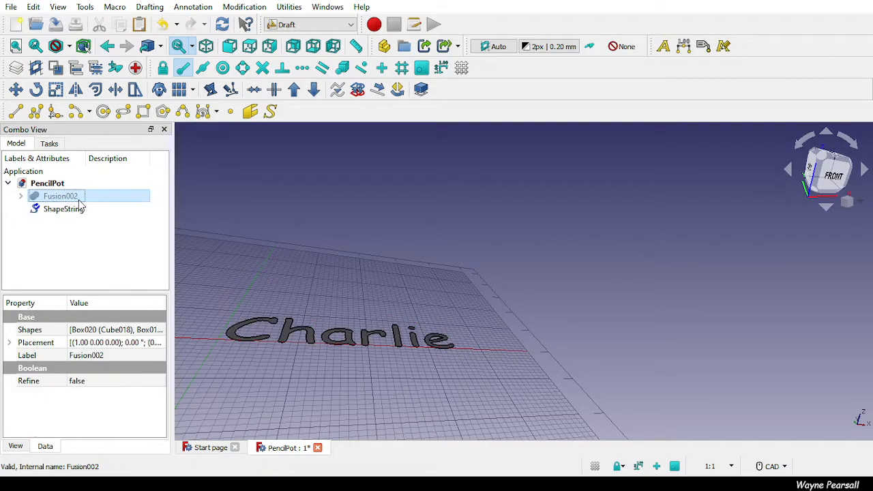
key("space")
key("space")
key("space")
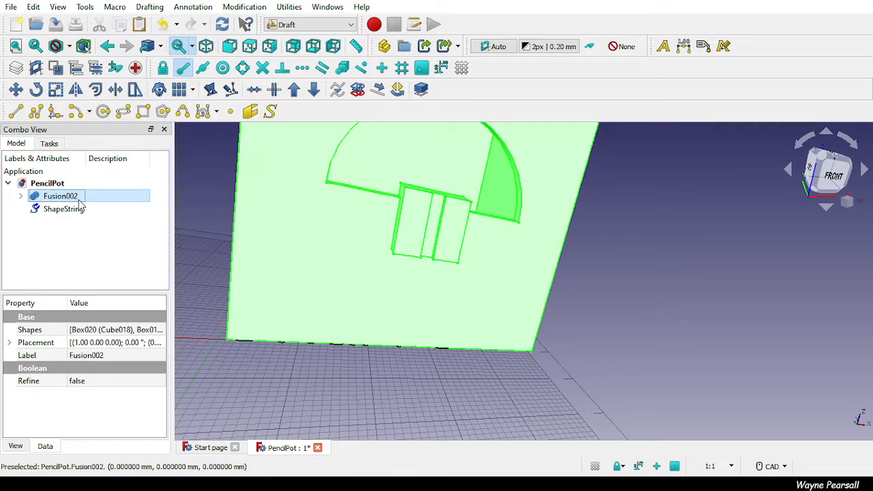
key("space")
key("space")
key("space")
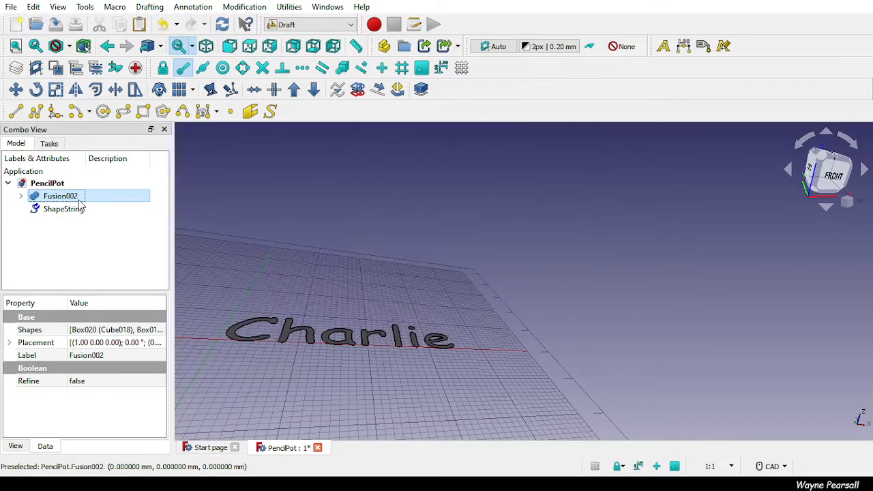
key("space")
key("space")
key("space")
key("space")
key("space")
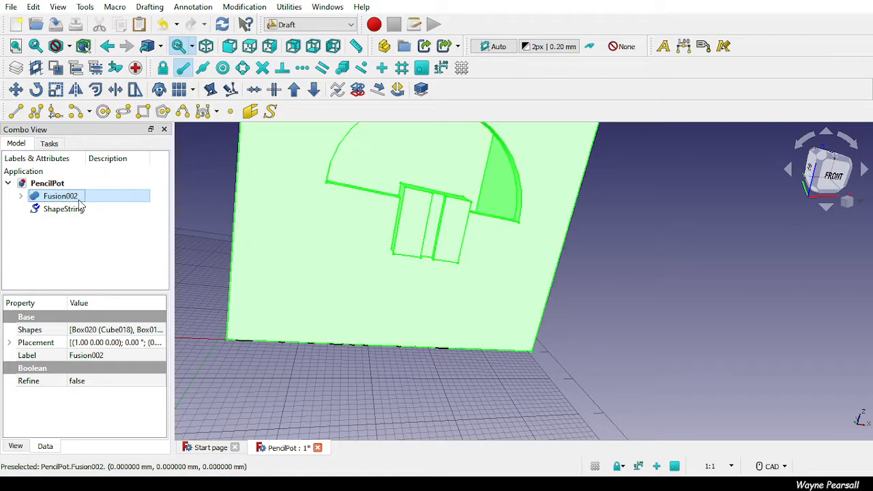
key("space")
key("space")
key("space")
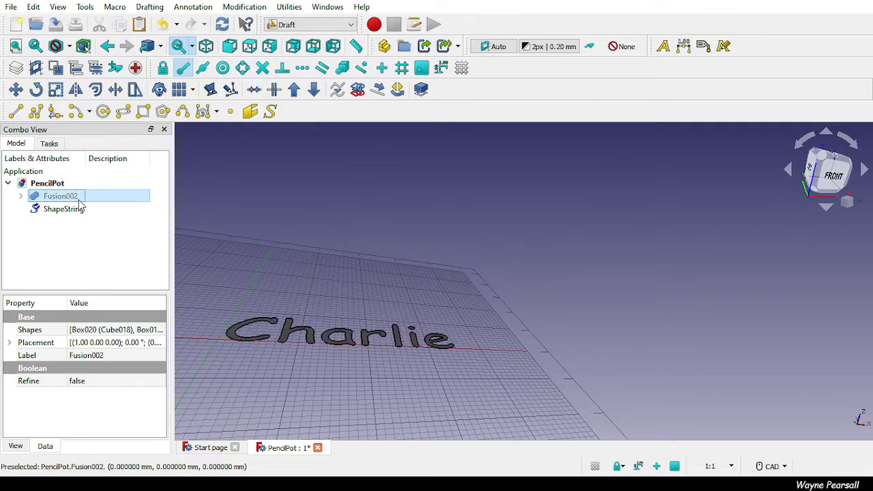
Step: Rename the ShapeString object as text-charlie
left_click(73, 208)
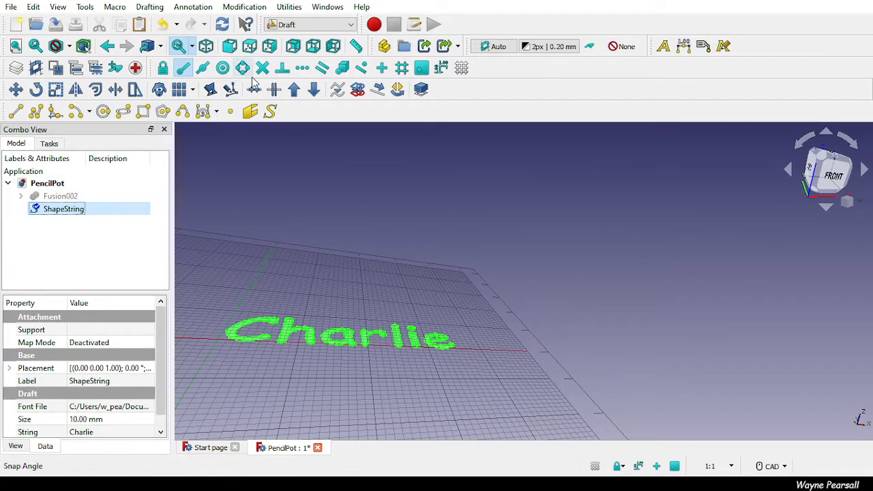
left_click(75, 209)
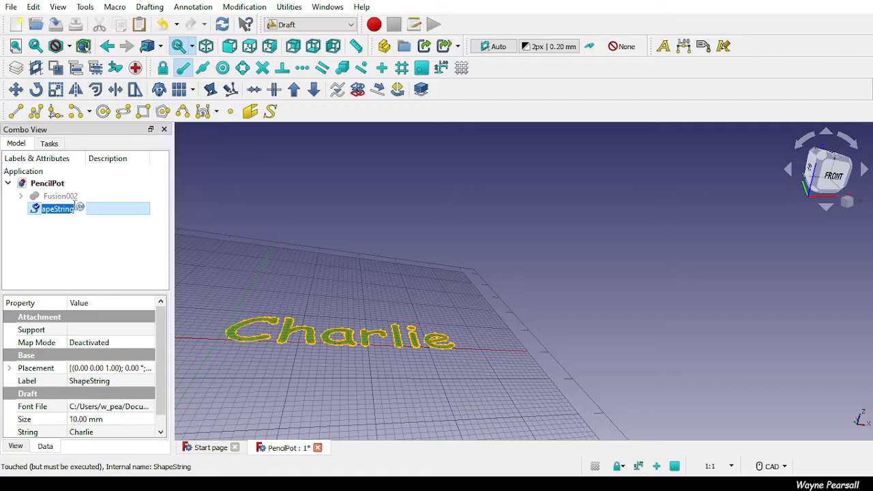
type("text-cha")
type("r")
type("lie")
key("Return")
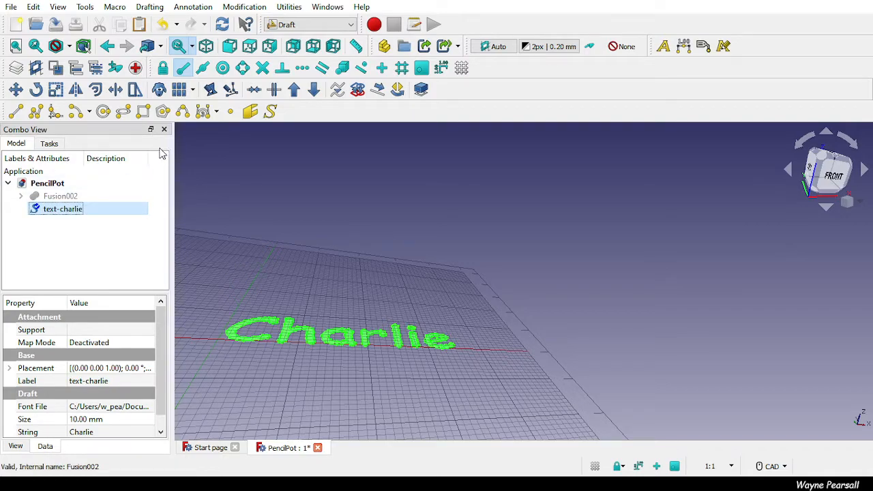
Step: Switch to the Part workbench and extrude text-charlie 3 mm along its normal
left_click(323, 26)
left_click(312, 24)
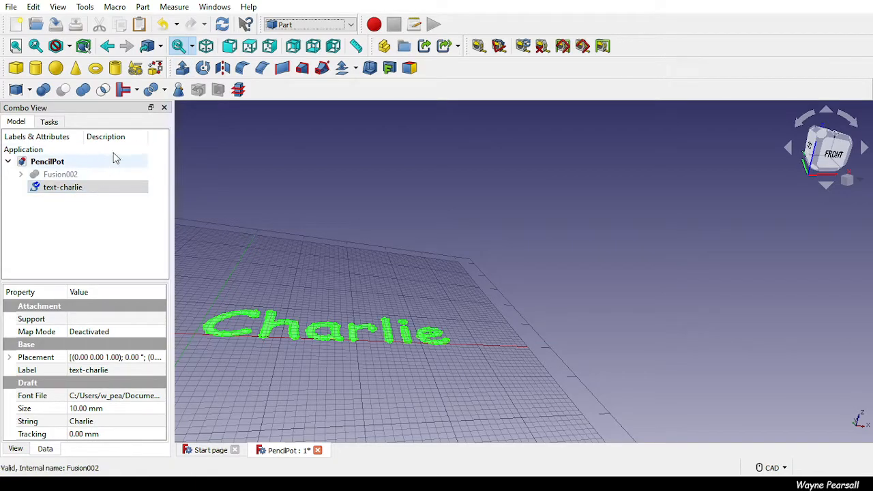
left_click(182, 68)
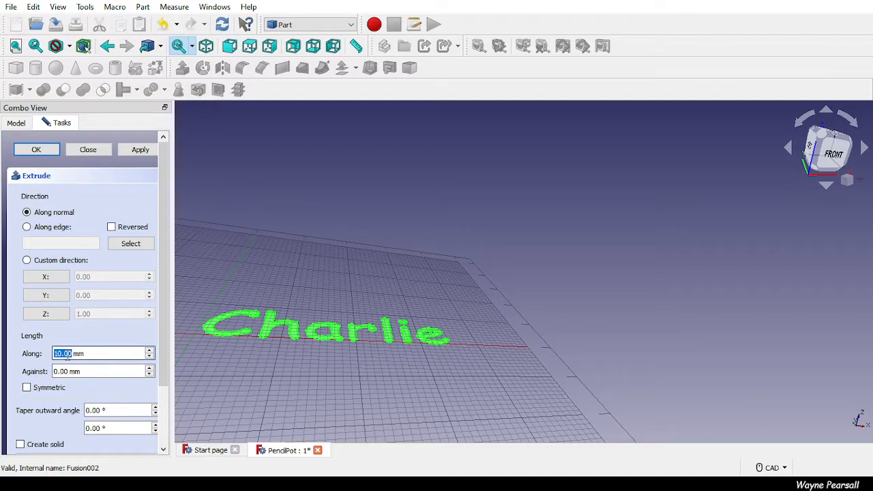
type("2")
key("Return")
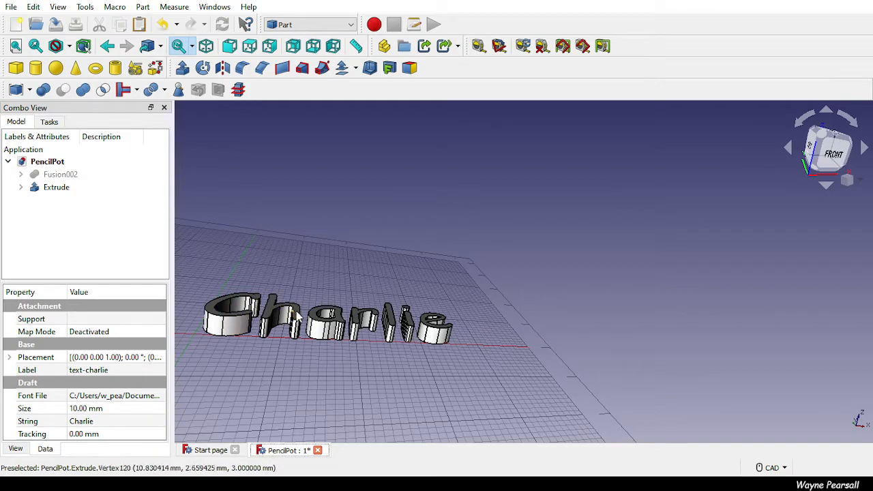
Step: Set the placement angle of the extruded text to 90°
left_click(9, 357)
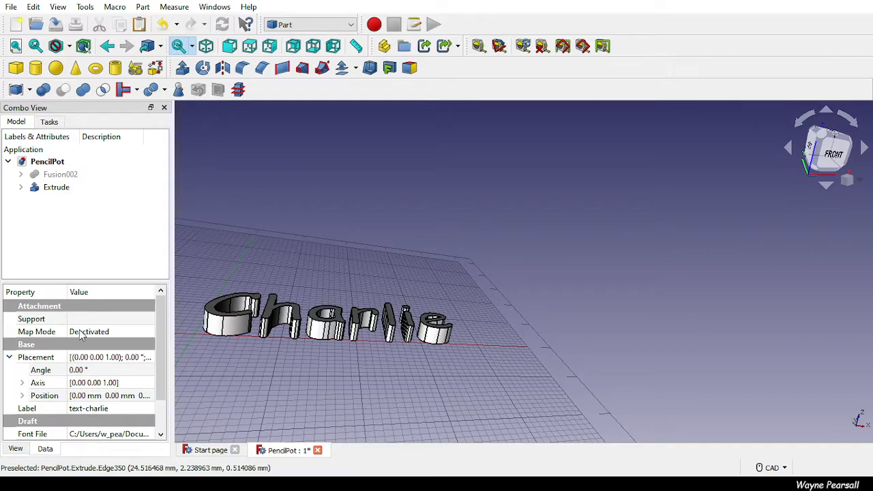
left_click(68, 188)
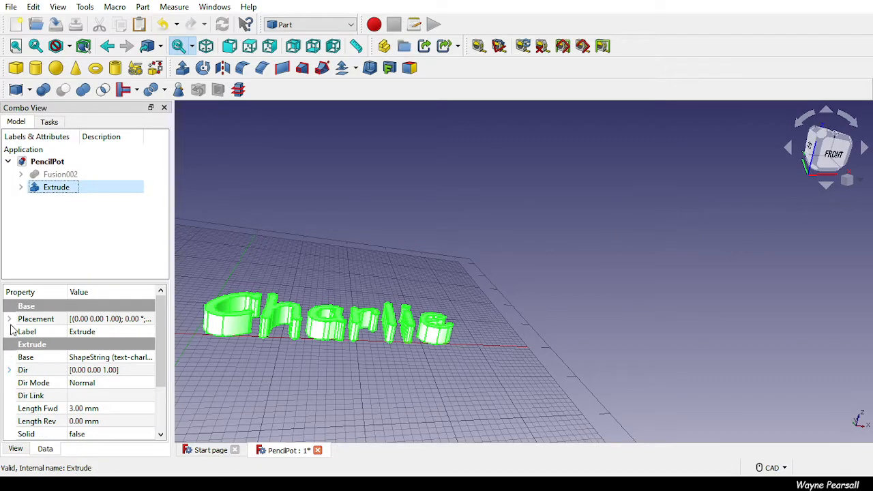
left_click(9, 319)
left_click(96, 330)
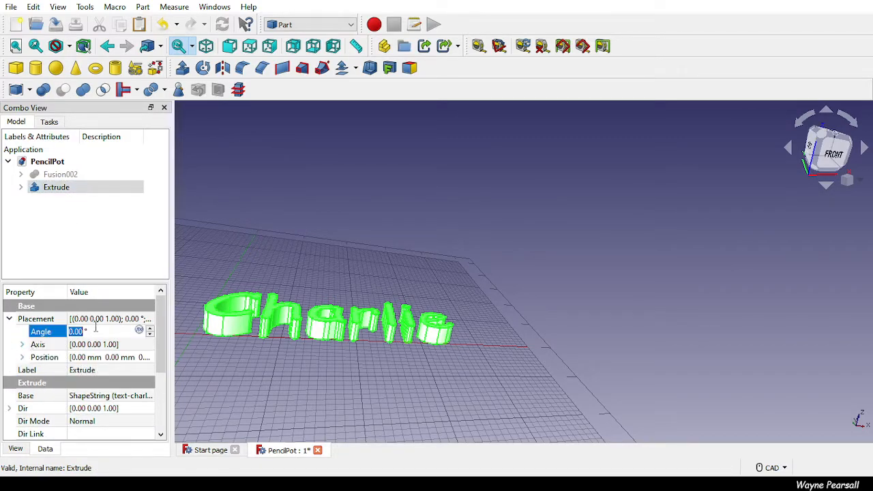
type("90")
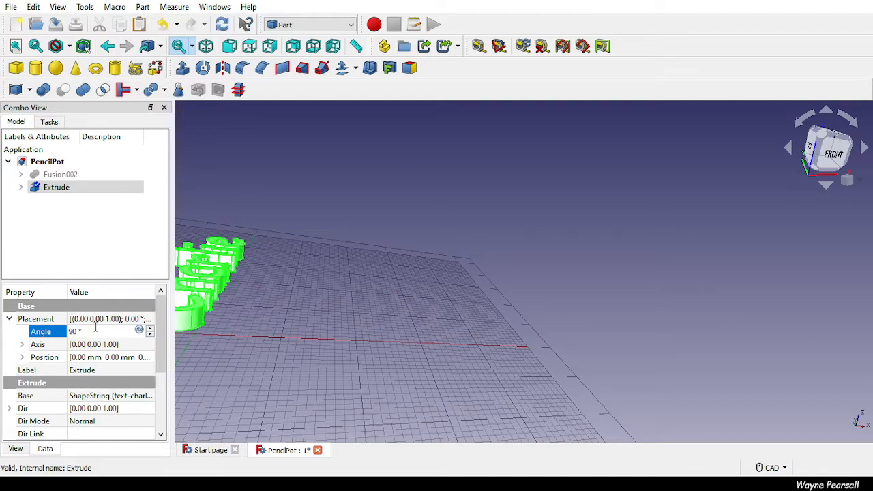
key("Return")
Step: Set the x component of the extruded text's rotation axis to 1
left_click(22, 345)
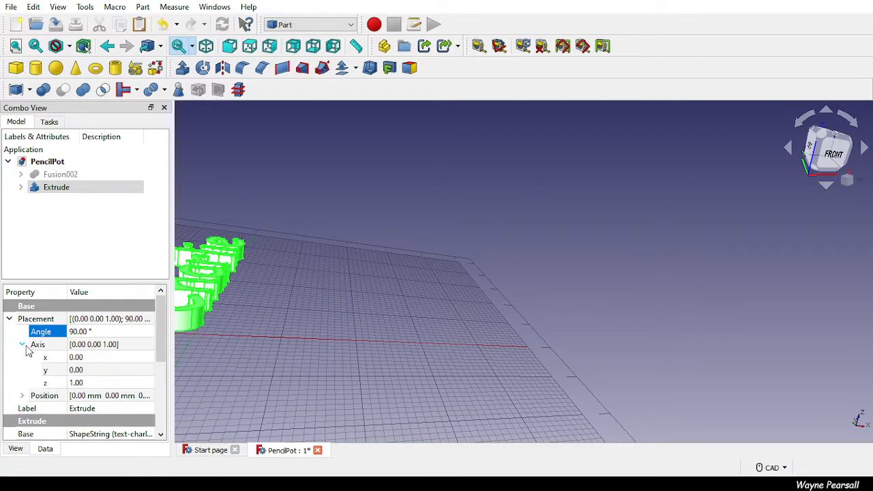
left_click(75, 370)
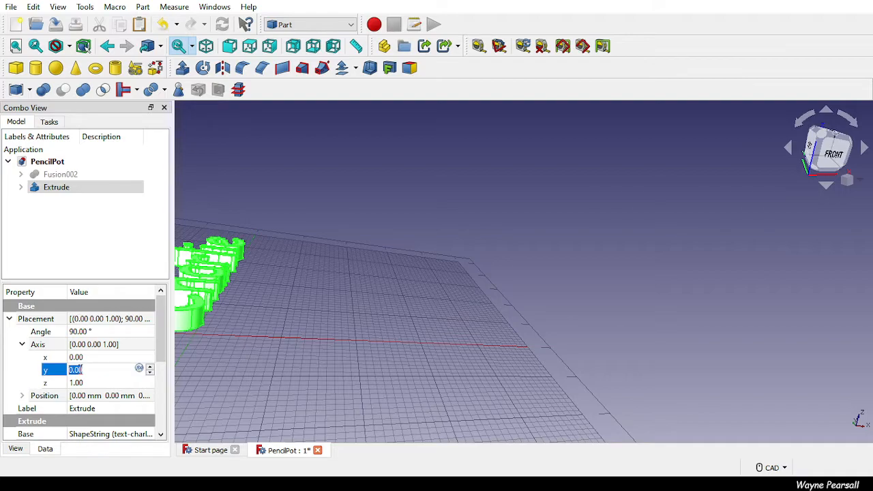
left_click(88, 358)
type("1")
key("Return")
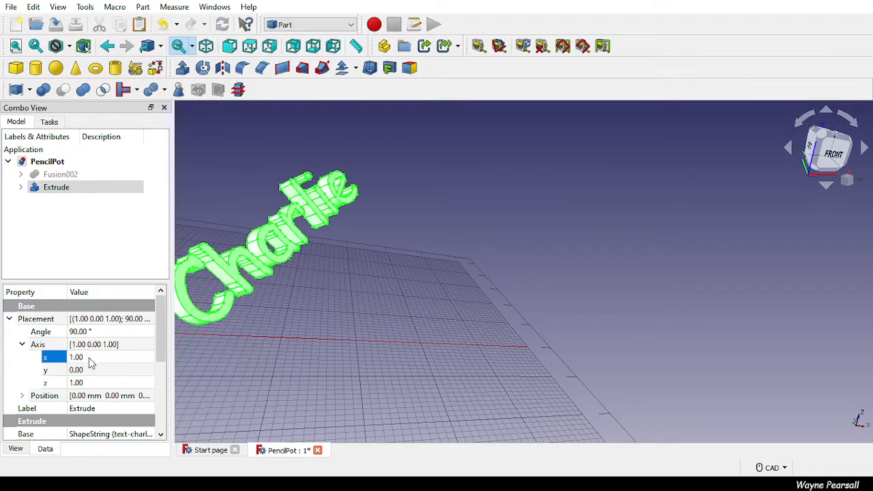
Step: Set the z component of the extruded text's rotation axis to 0 and show the Fusion002 pot body
left_click(77, 382)
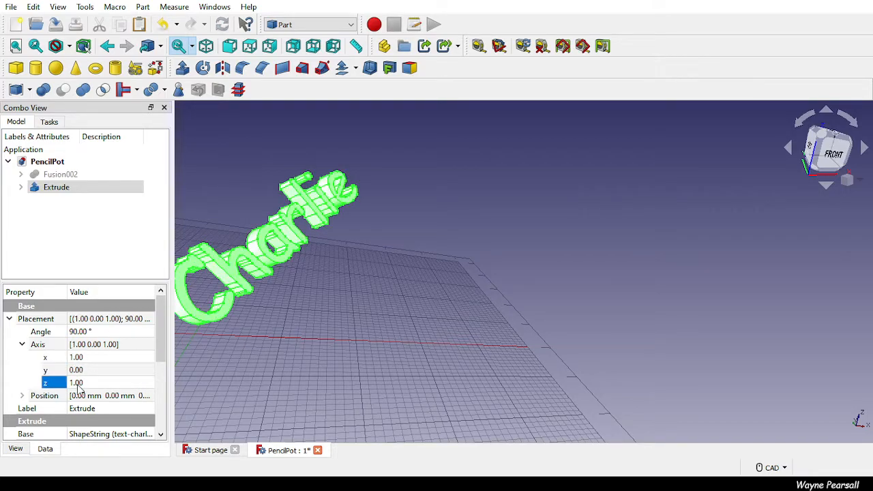
type("0")
key("Return")
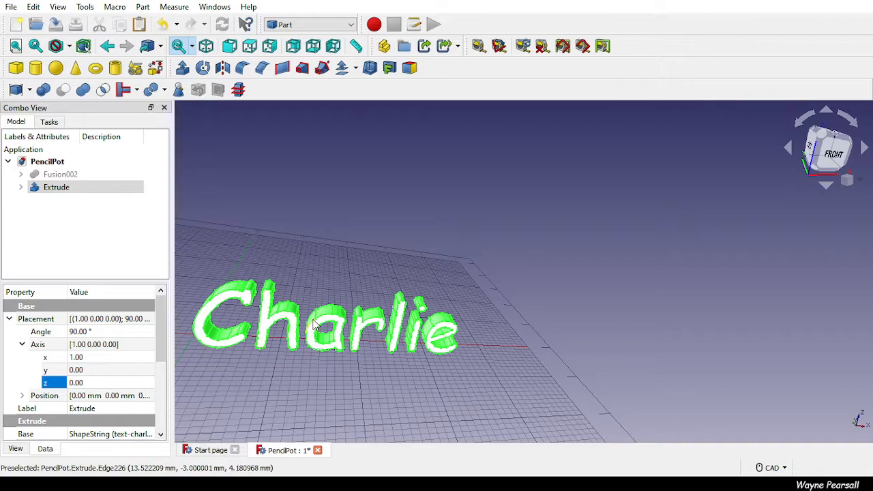
left_click(81, 176)
key("space")
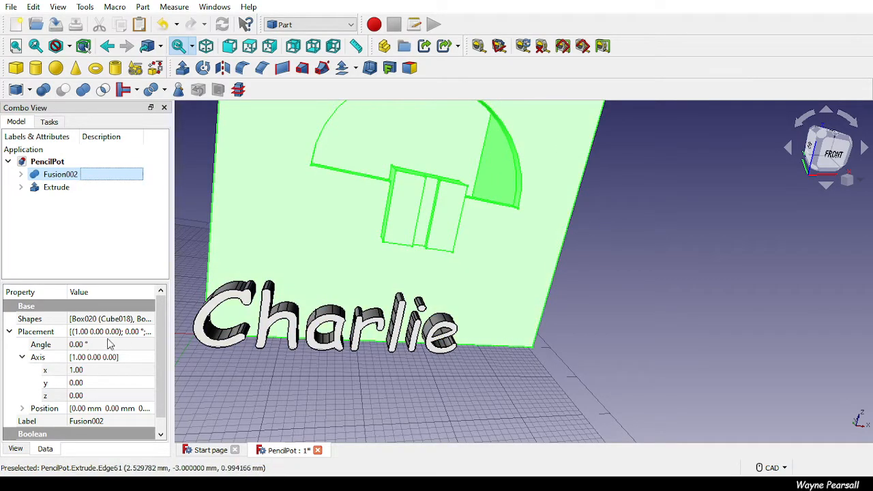
Step: Position the extruded text on the lower front of the pot at x 8 mm, y 2 mm and z 5 mm
left_click(61, 190)
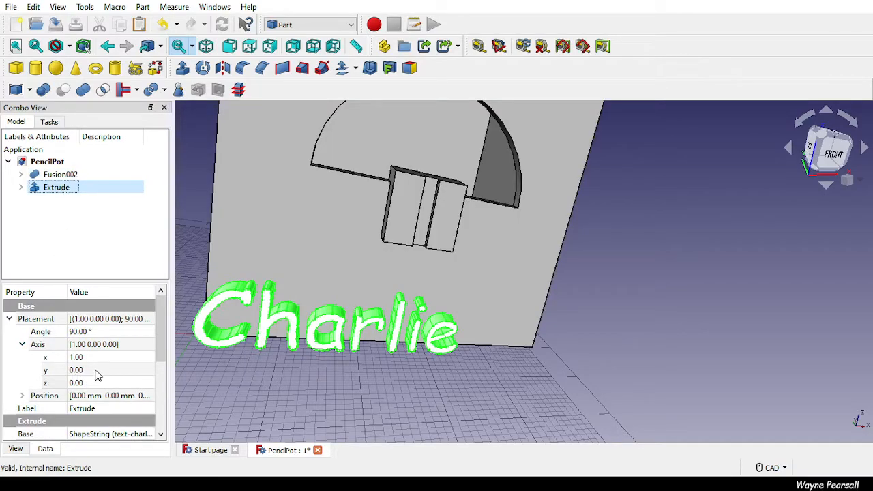
left_click(24, 397)
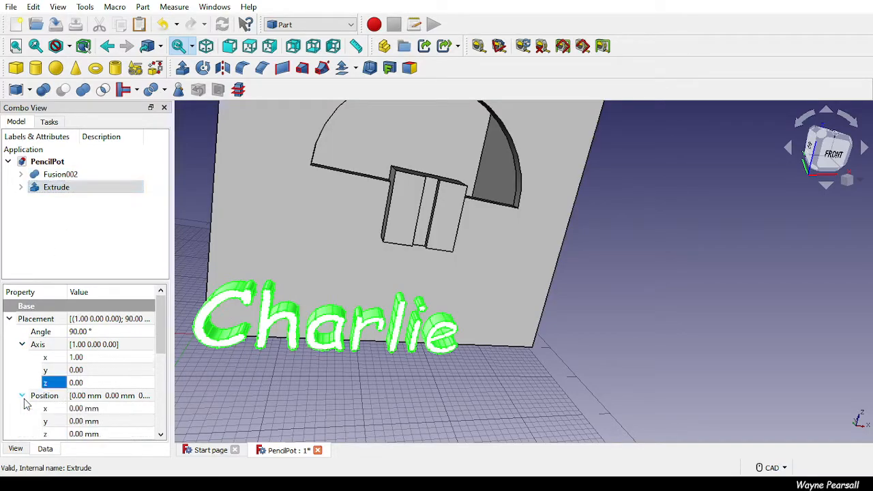
left_click(76, 408)
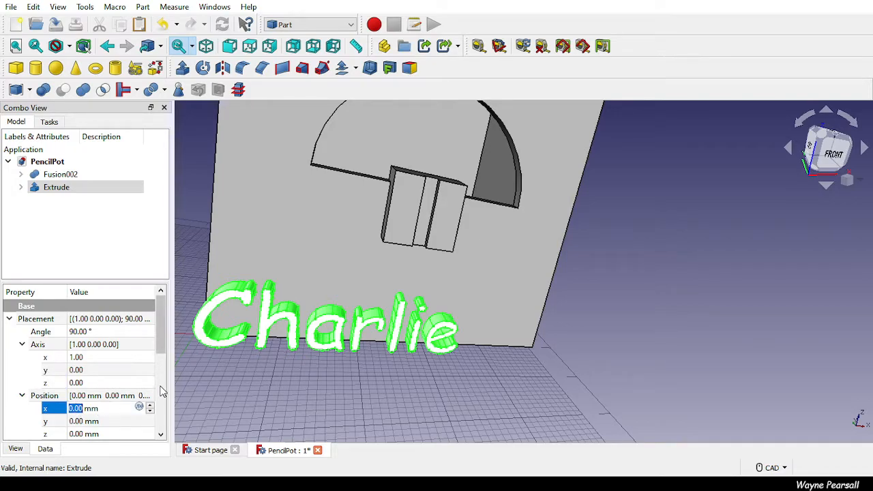
scroll(163, 355, "down", 2)
left_click_drag(163, 351, 164, 353)
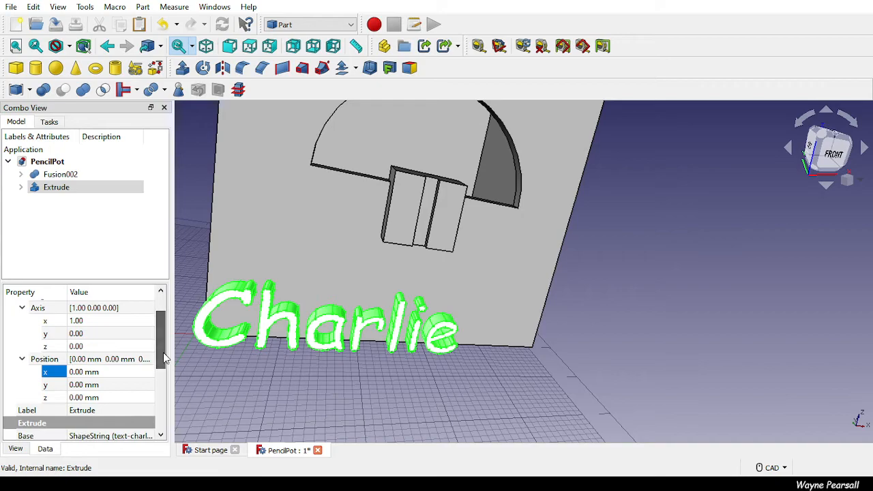
left_click(137, 368)
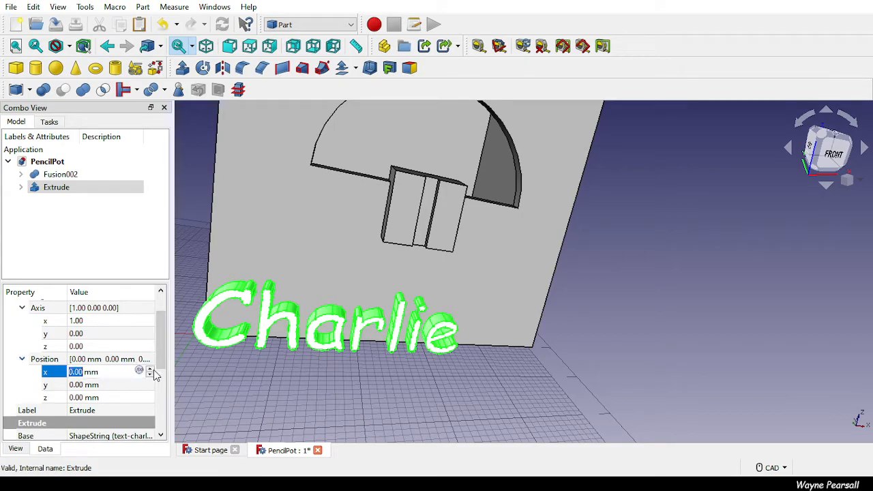
left_click(151, 369)
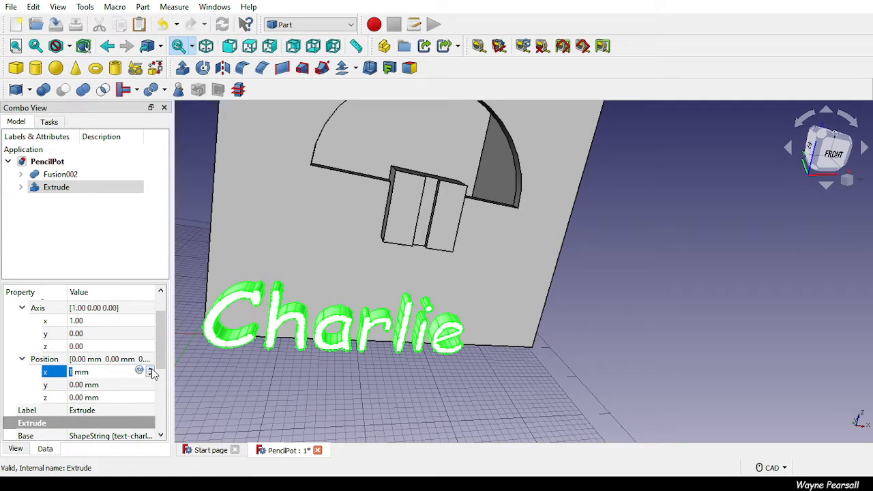
left_click(150, 370)
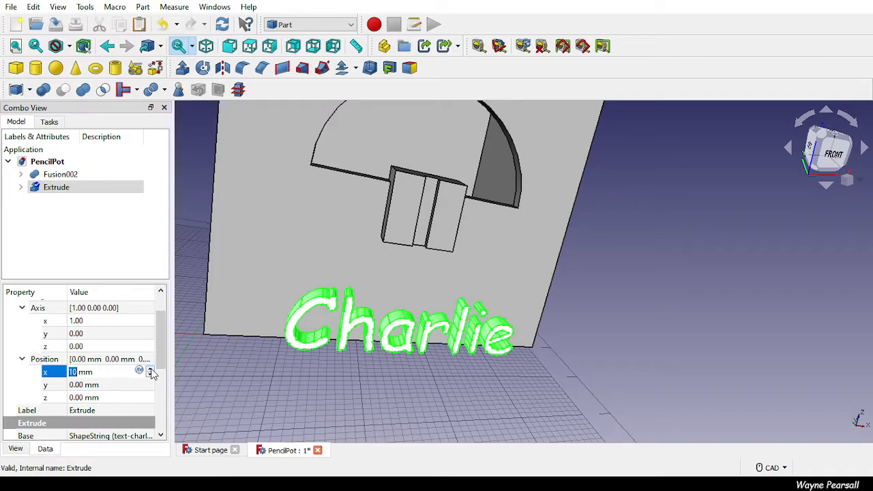
key("Tab")
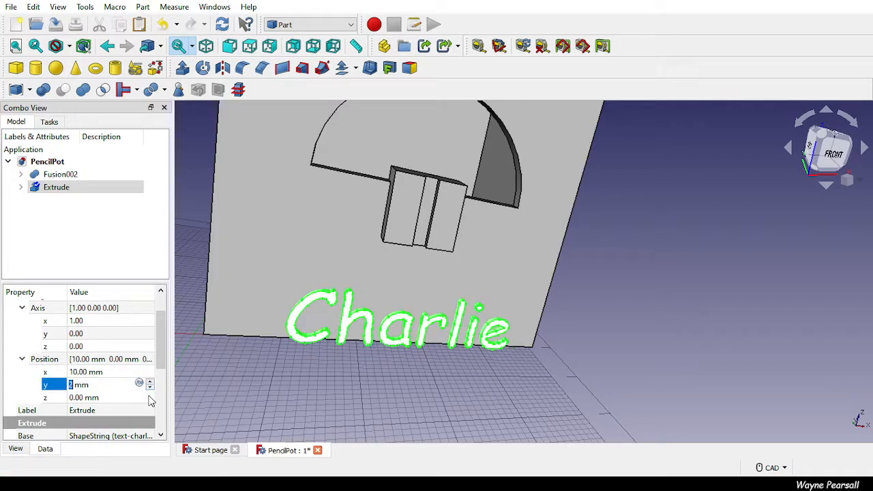
key("Tab")
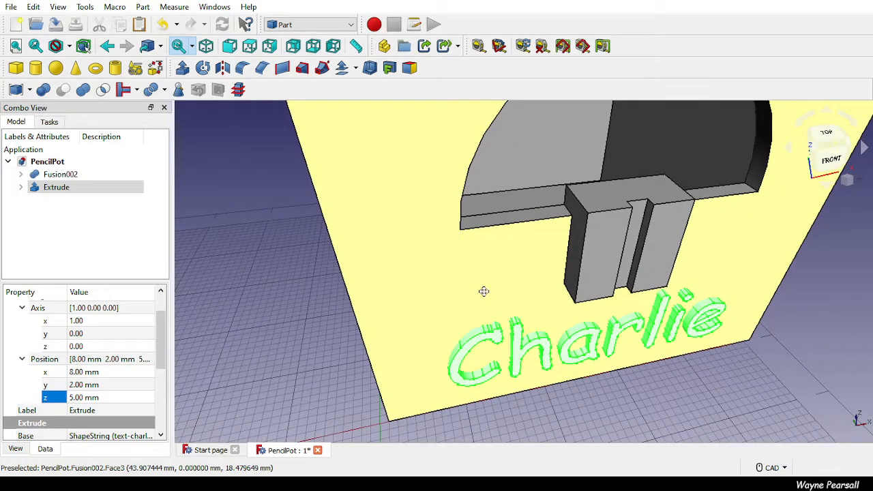
Step: Try a y position of 1 mm for the extruded text and return it to 2 mm
middle_click_drag(484, 292, 415, 259)
scroll(415, 259, "down", 5)
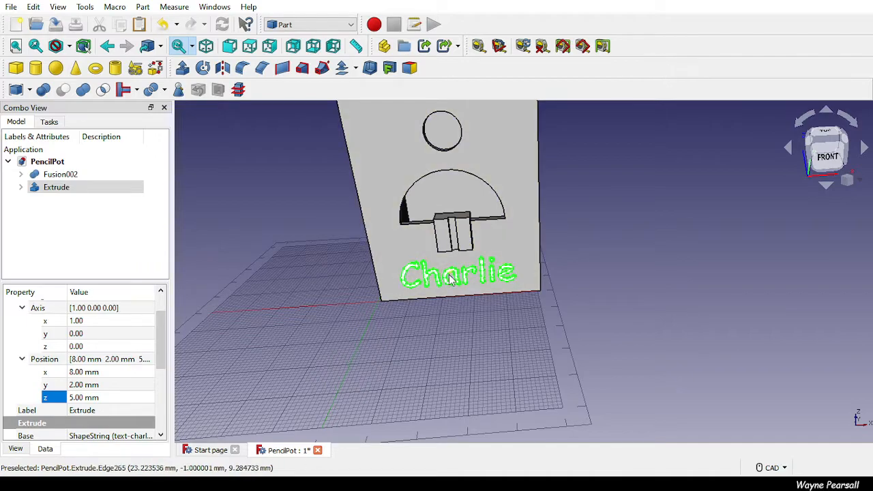
middle_click_drag(457, 283, 455, 345)
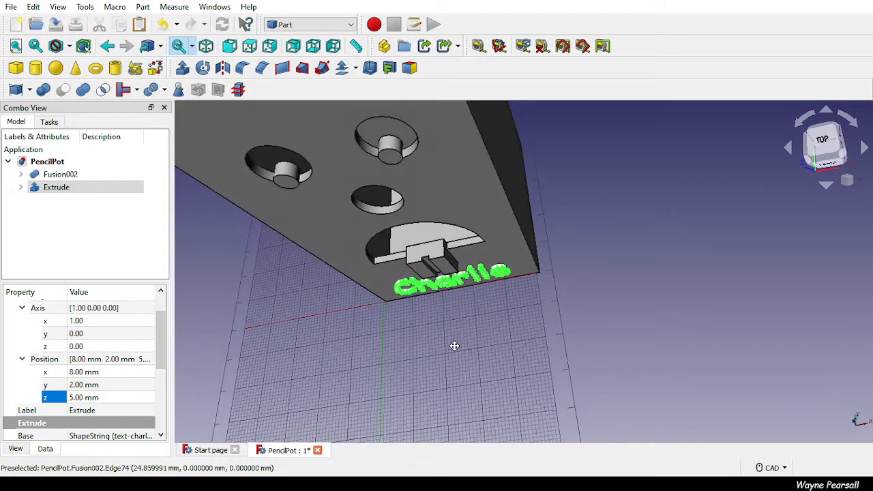
left_click(141, 385)
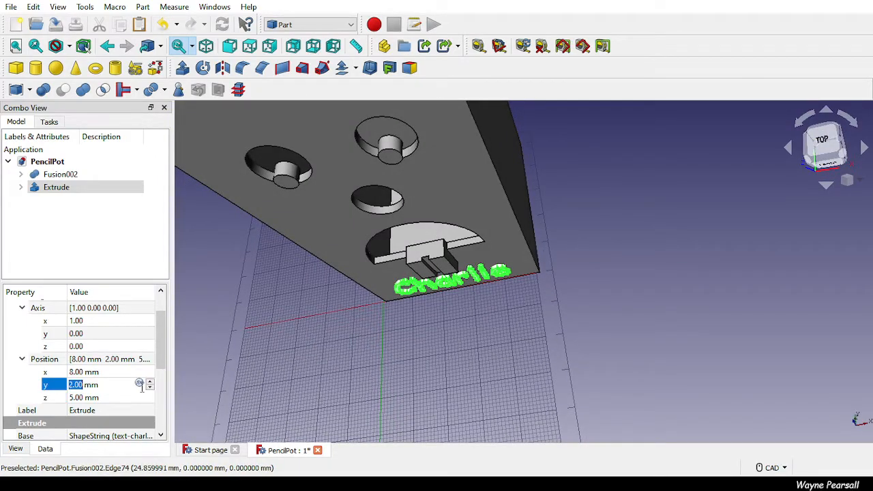
left_click(150, 389)
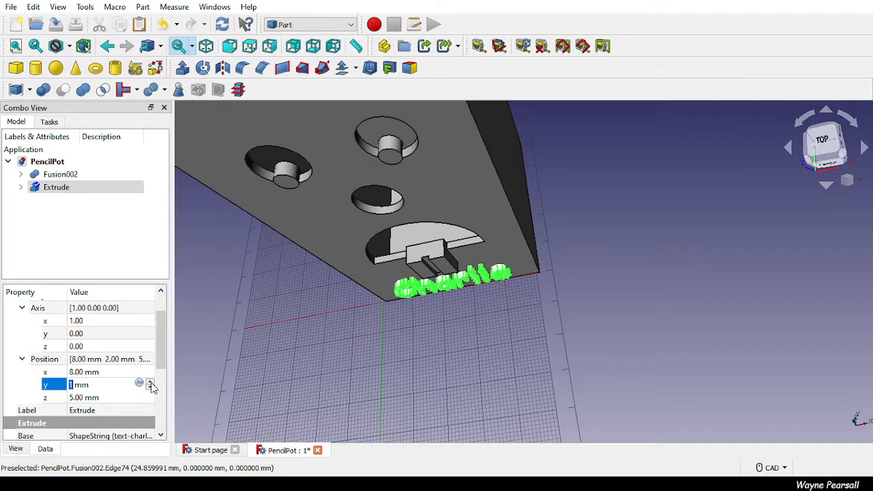
left_click(151, 383)
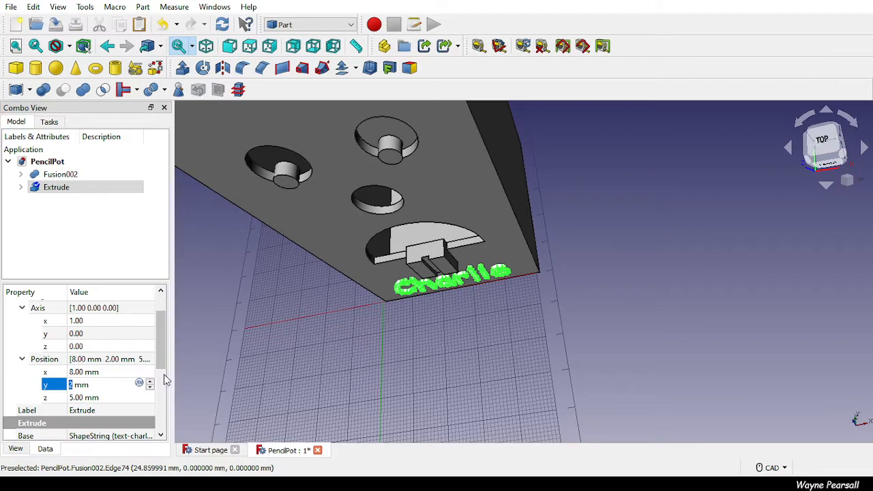
Step: Cut the extruded text out of the Fusion002 pot body
middle_click_drag(382, 372, 436, 294)
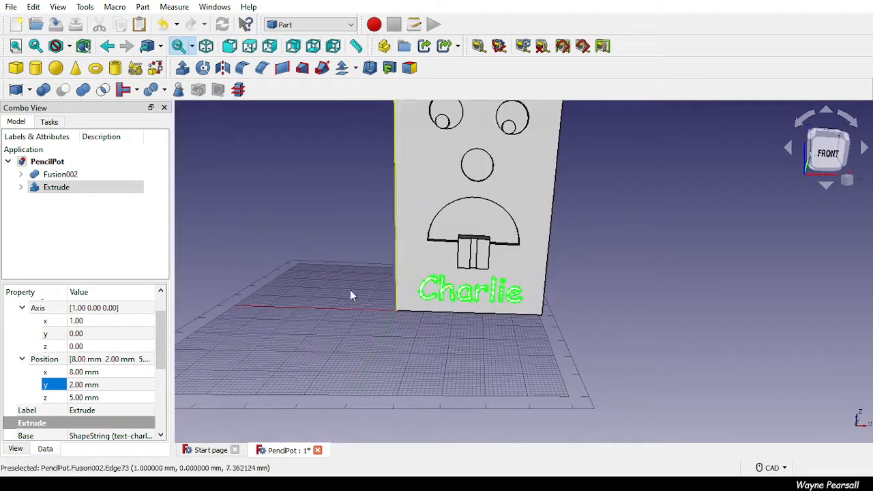
left_click(62, 174)
key("space")
key("space")
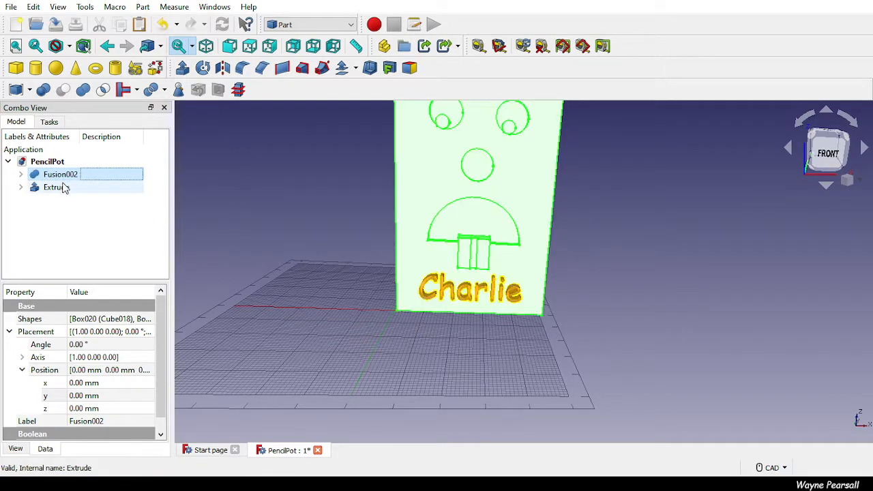
left_click(62, 189, "ctrl")
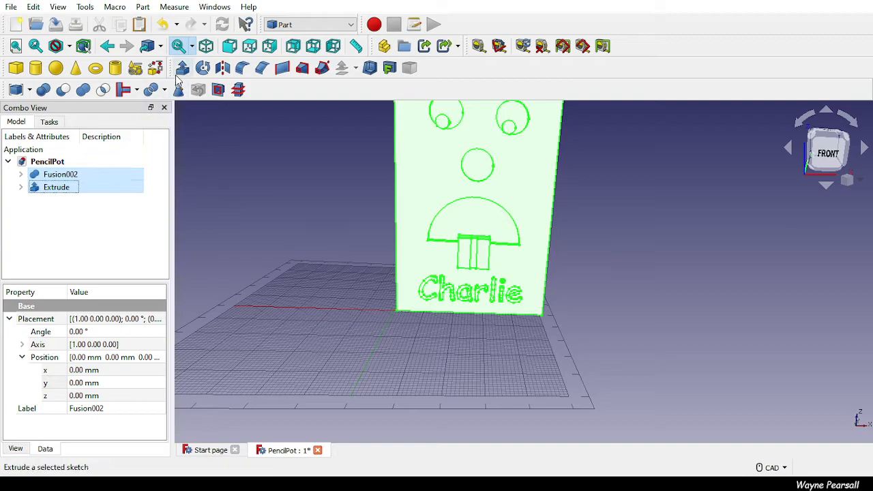
left_click(63, 89)
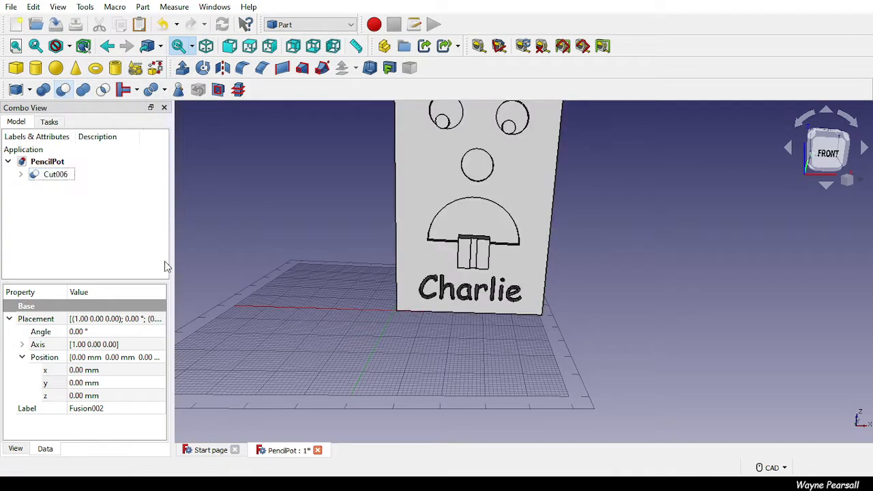
Step: Examine the inside of the engraved letters up close to check how deep the cut goes into the pot's wall
scroll(464, 300, "up", 5)
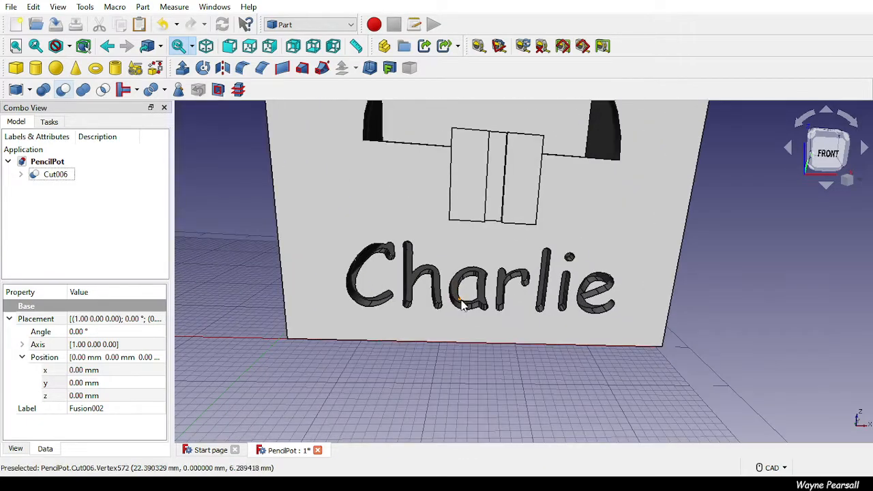
scroll(461, 301, "up", 6)
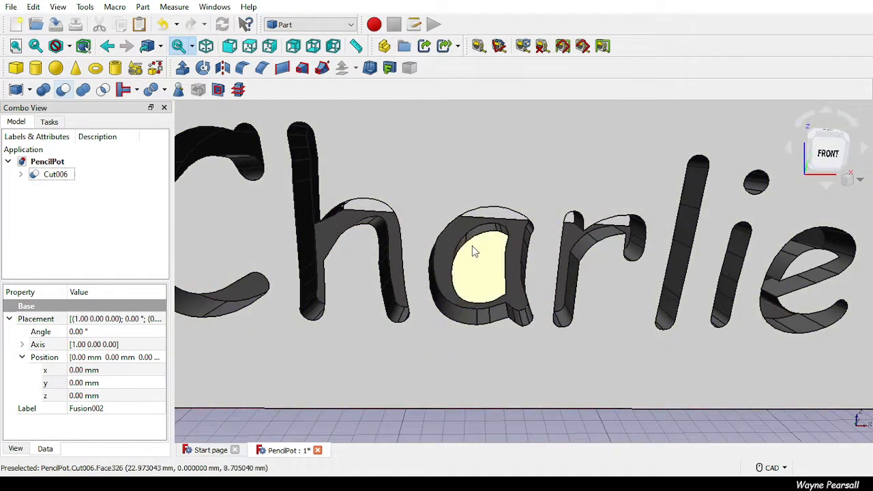
scroll(476, 251, "up", 2)
scroll(481, 220, "up", 10)
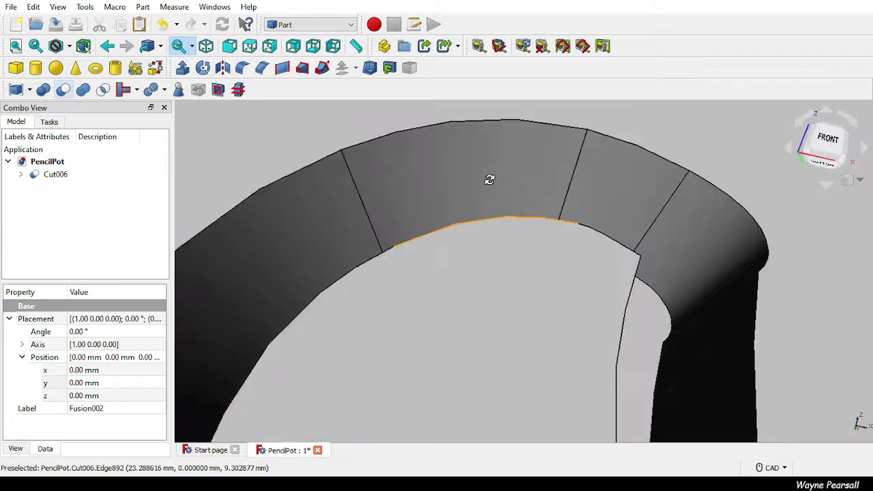
middle_click_drag(486, 58, 468, 4)
scroll(477, 276, "down", 1)
scroll(478, 279, "down", 3)
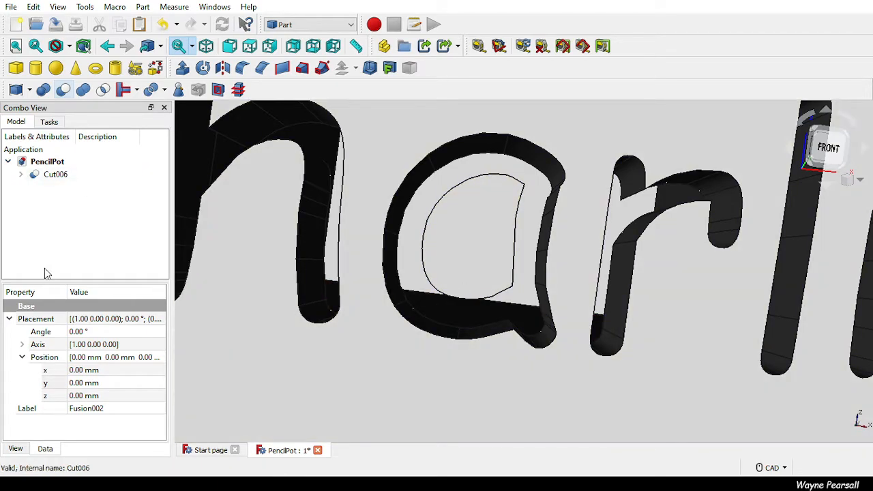
Step: Set the y position of the extruded text inside Cut006 to 1 mm
left_click(60, 176)
left_click(22, 175)
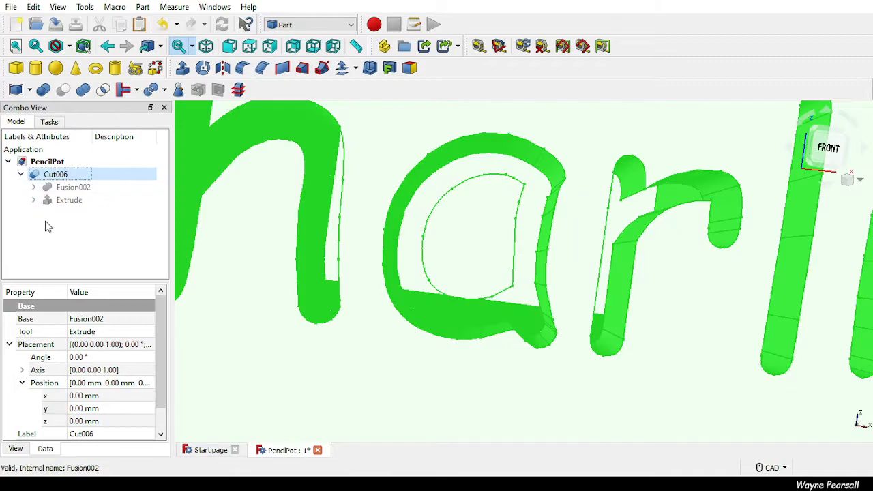
left_click(67, 205)
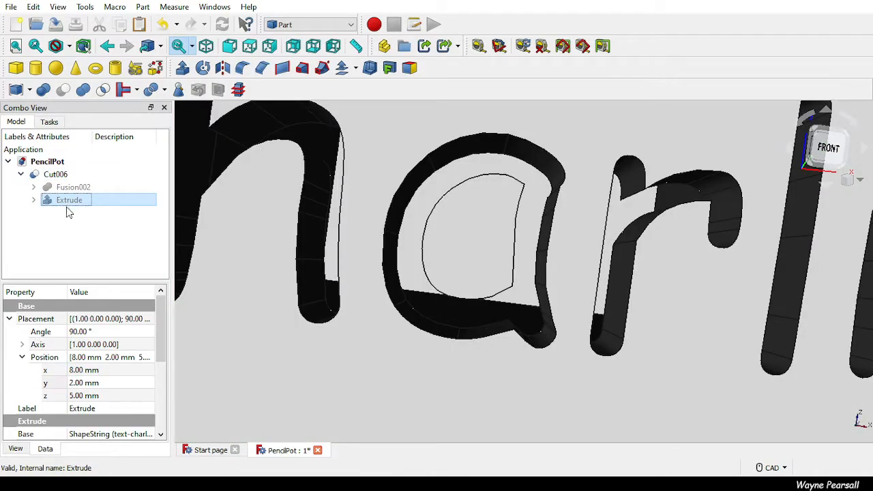
left_click(80, 385)
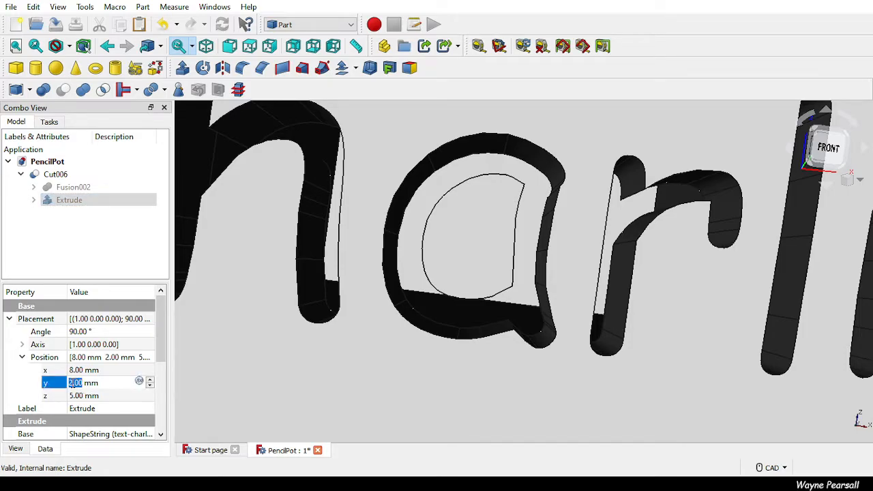
type("1")
key("Return")
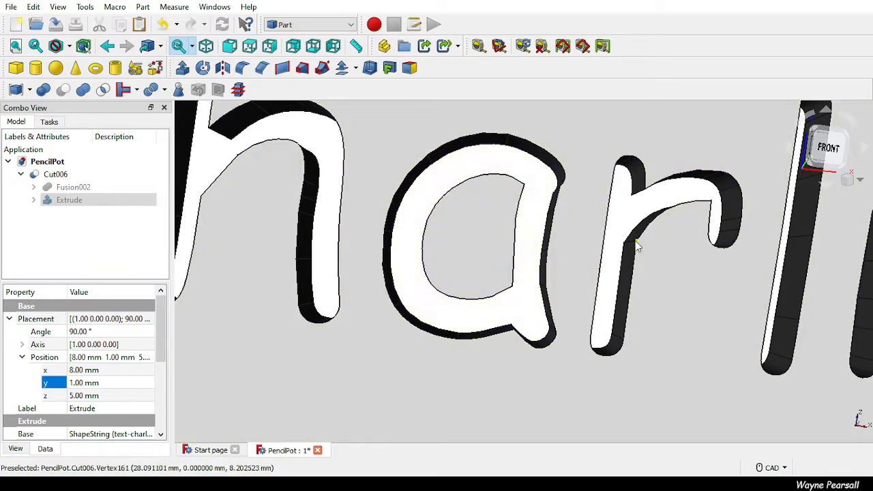
Step: Inspect the engraved name on the pot's front from a distance and up close
scroll(637, 246, "down", 5)
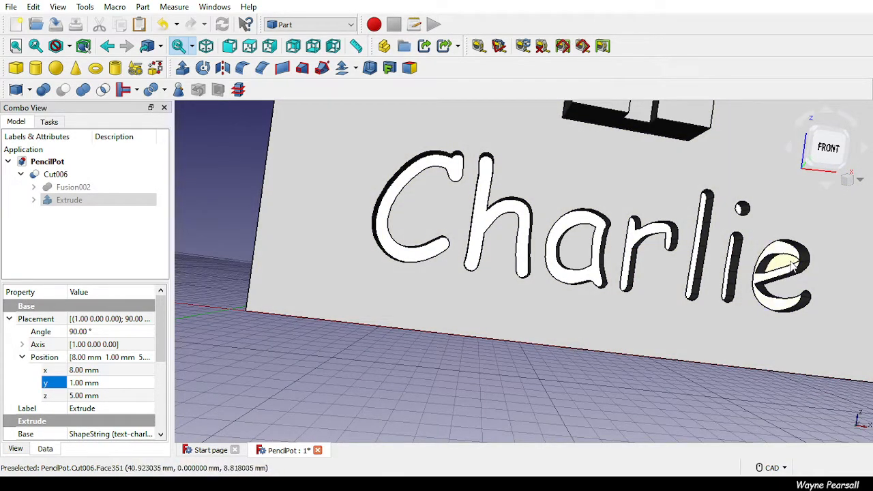
scroll(589, 289, "down", 9)
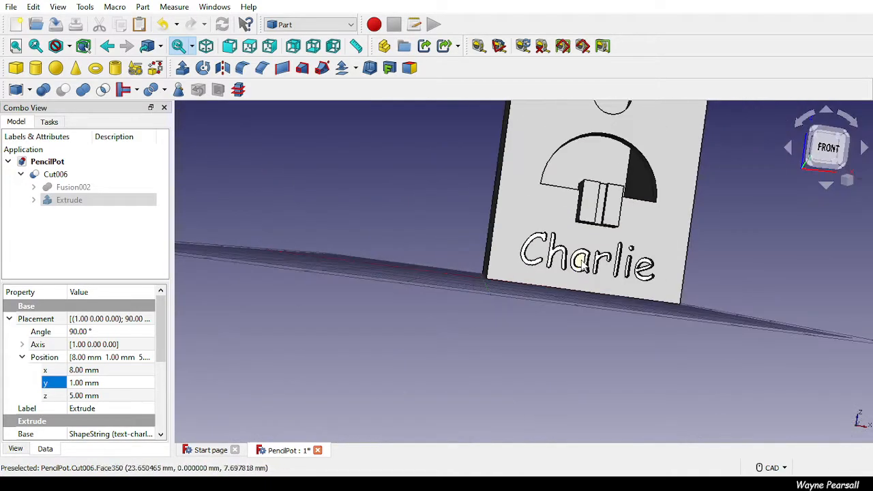
mouse_move(645, 259)
middle_mouse_down()
mouse_move(618, 373)
mouse_move(625, 236)
mouse_move(592, 236)
mouse_move(583, 273)
mouse_move(489, 370)
mouse_move(523, 370)
middle_mouse_up()
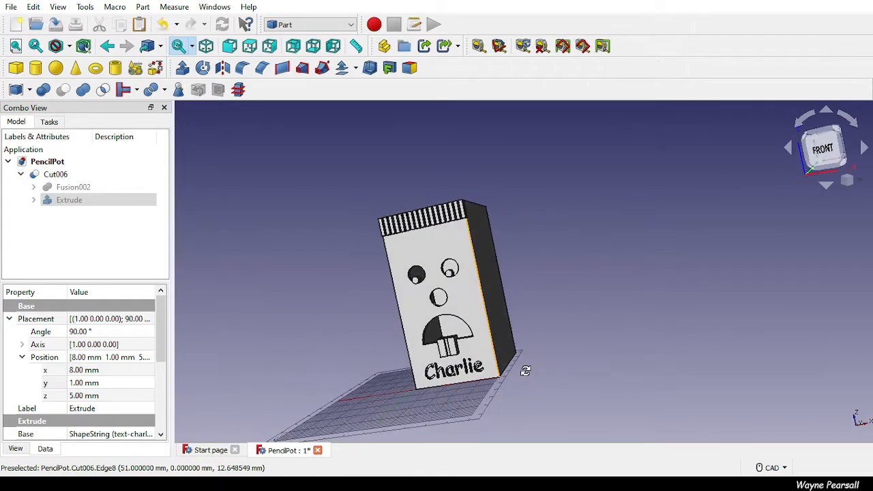
scroll(494, 365, "up", 5)
scroll(493, 364, "up", 2)
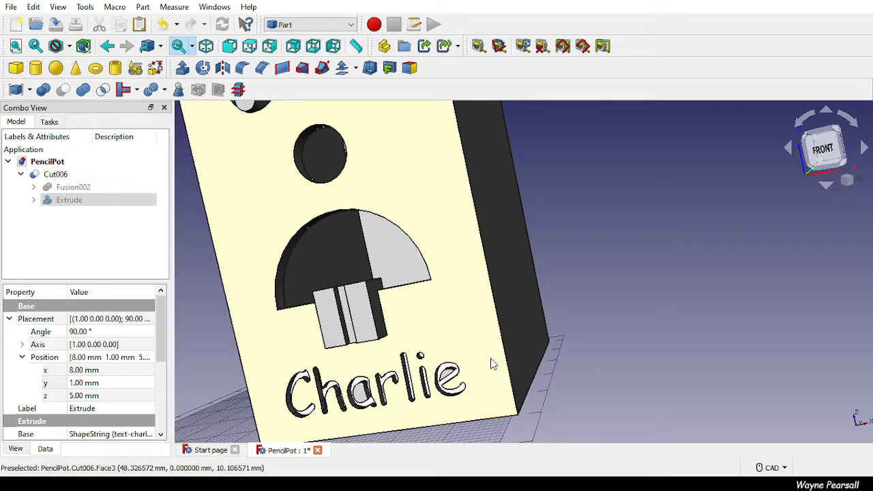
scroll(382, 348, "up", 2)
scroll(450, 350, "up", 2)
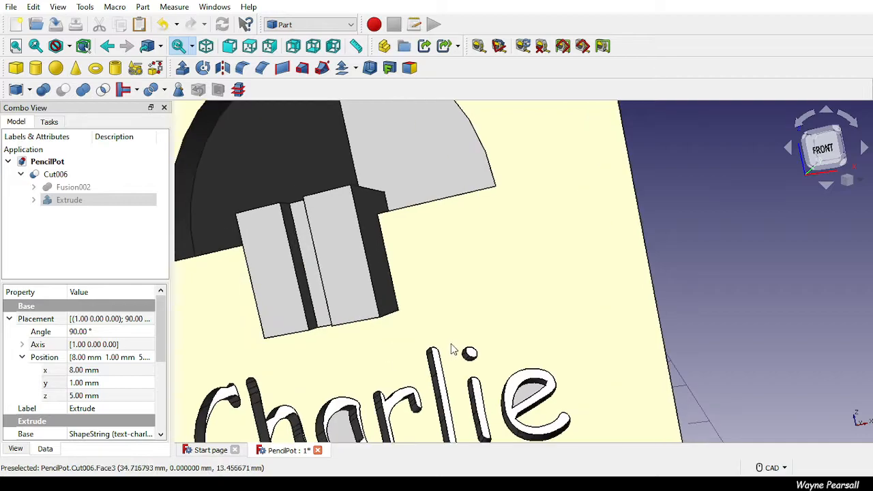
left_click(525, 270)
middle_click_drag(523, 273, 641, 163)
left_click(493, 265)
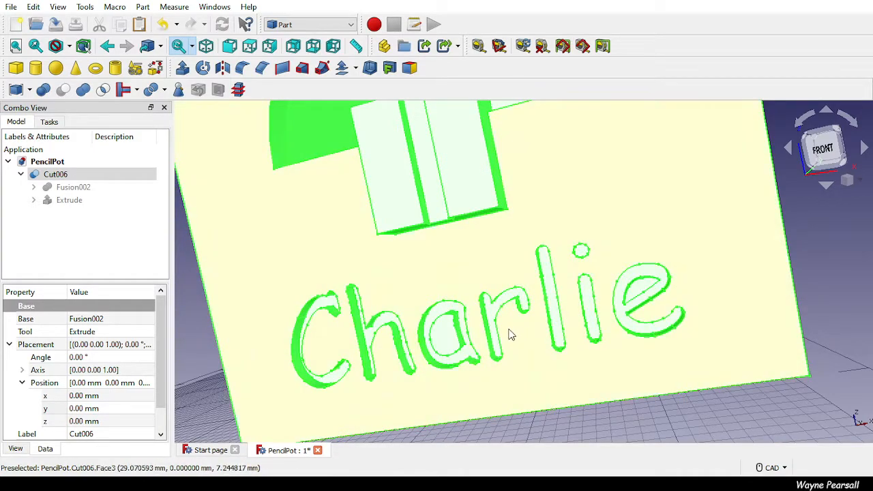
Step: Measure the width of the engraved name from the outer edge of its first letter to the outer edge of its last letter
left_click(76, 199)
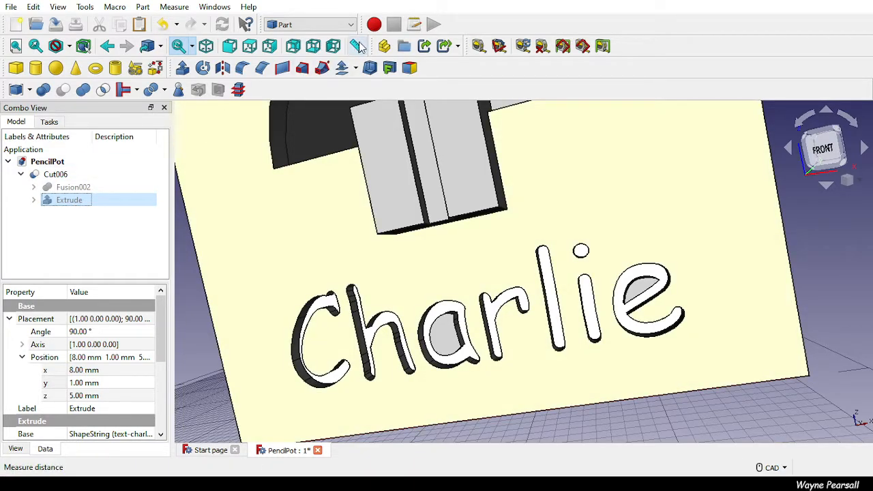
left_click(358, 45)
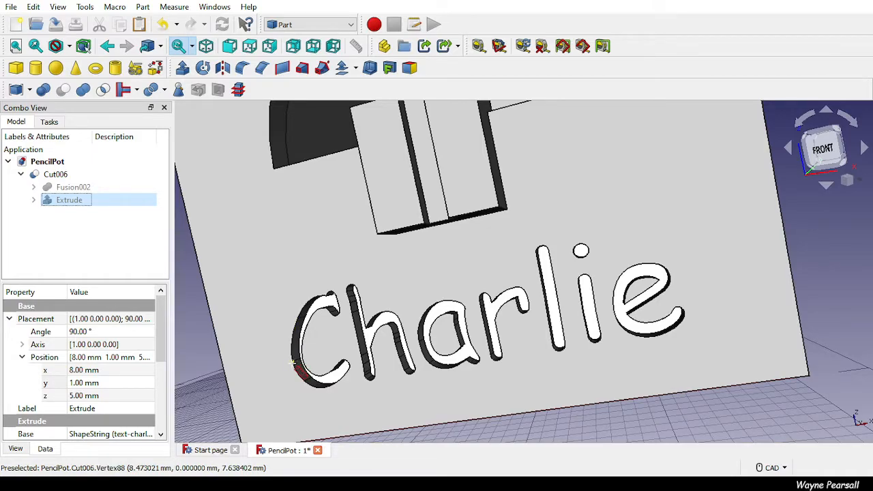
left_click(294, 361)
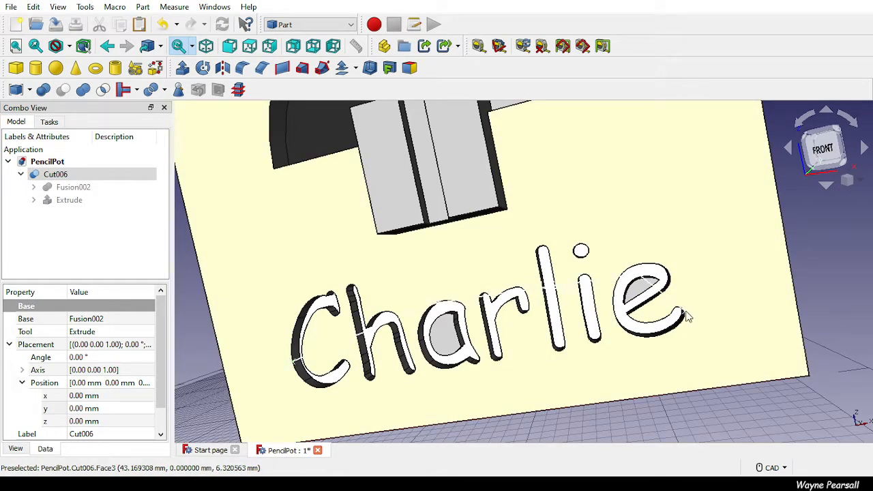
left_click(688, 317)
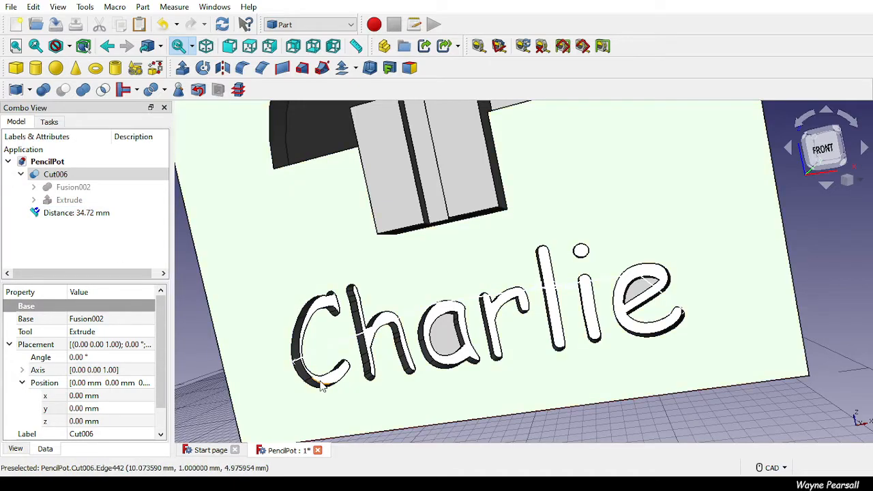
Step: Centre the extruded text inside Cut006 by setting its x position to 7.64 mm with an expression halving (50 - 34.72)
left_click(66, 204)
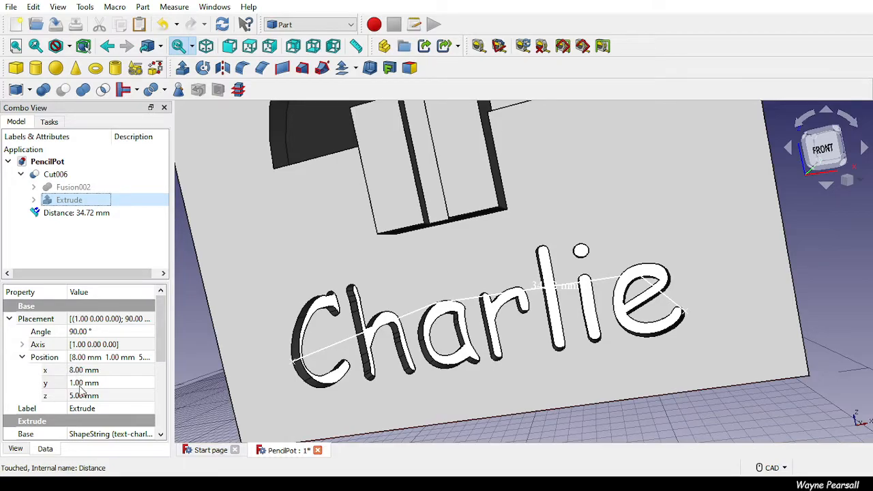
left_click(76, 370)
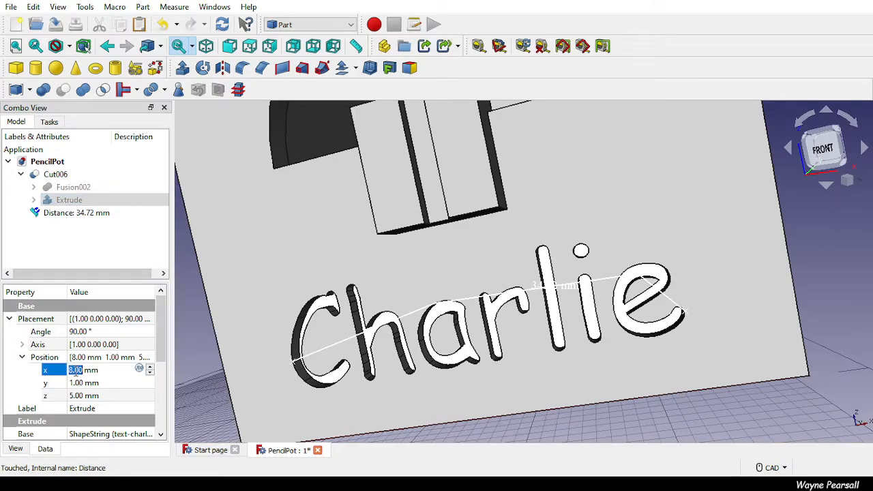
left_click(137, 369)
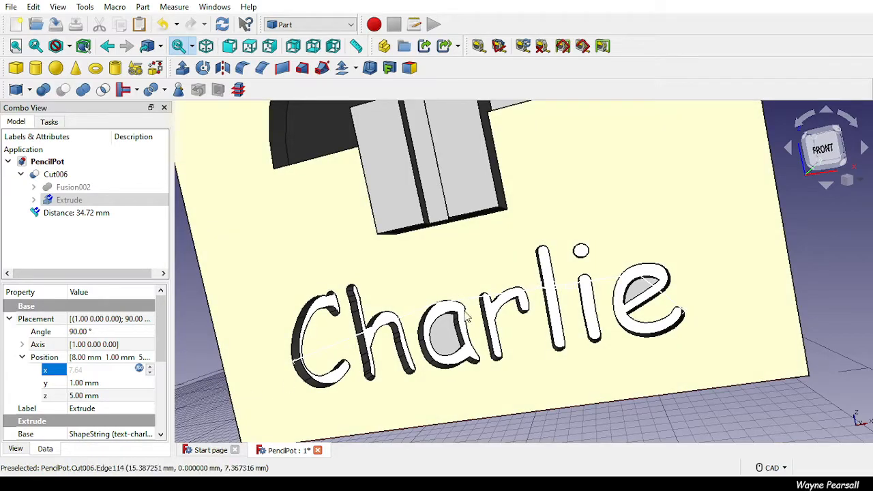
scroll(601, 295, "down", 5)
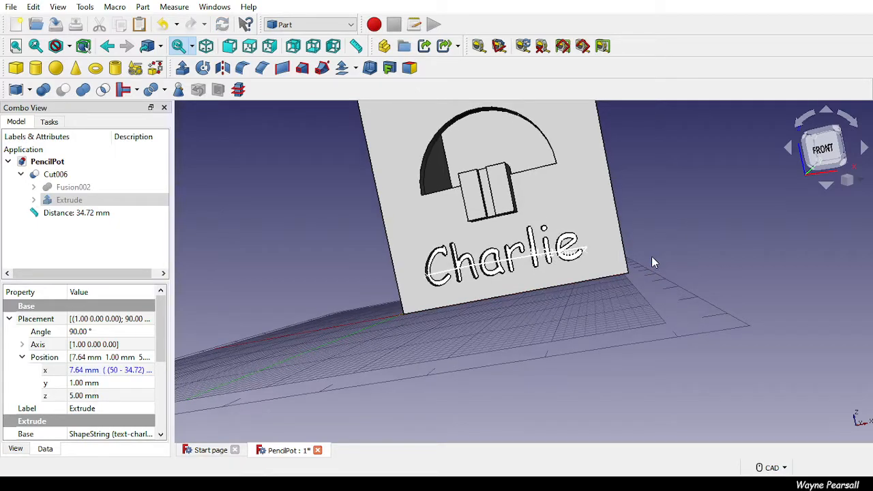
middle_click_drag(651, 256, 690, 289)
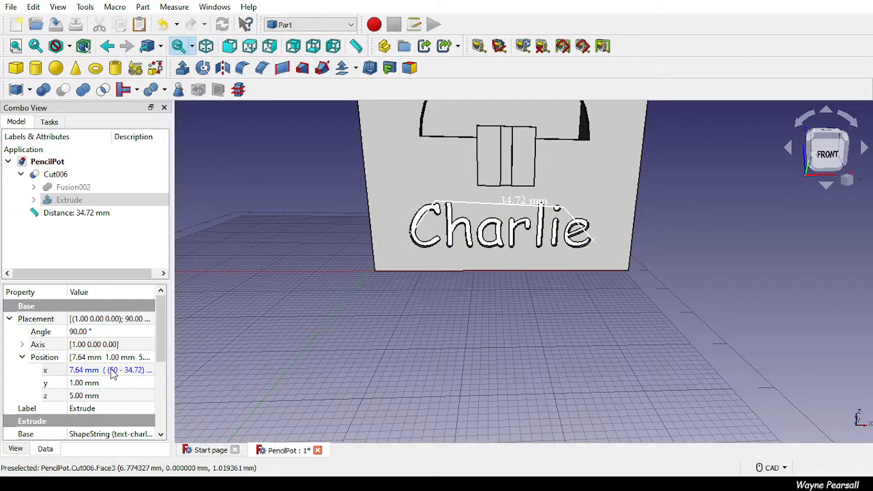
scroll(113, 373, "down", 4)
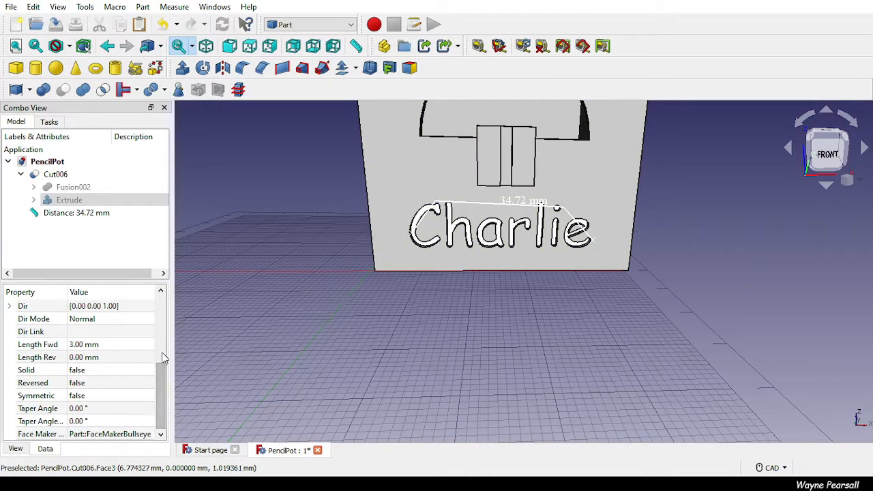
scroll(161, 352, "up", 2)
scroll(162, 352, "up", 2)
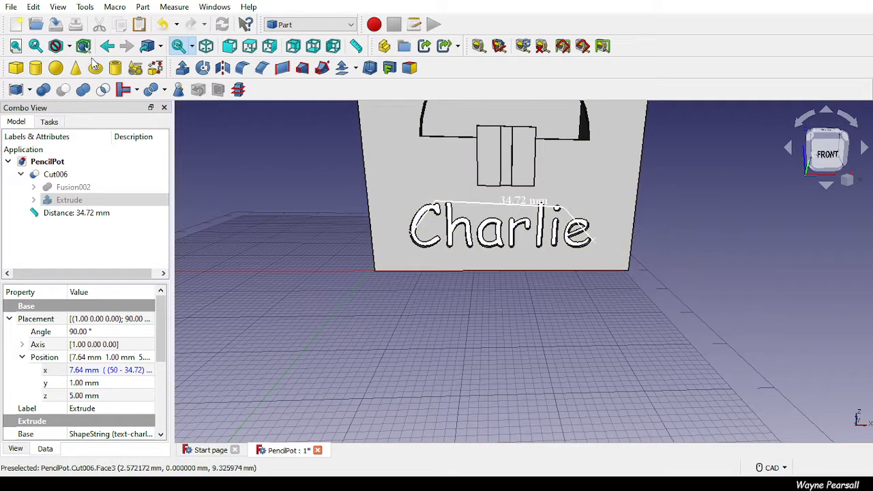
left_click(8, 6)
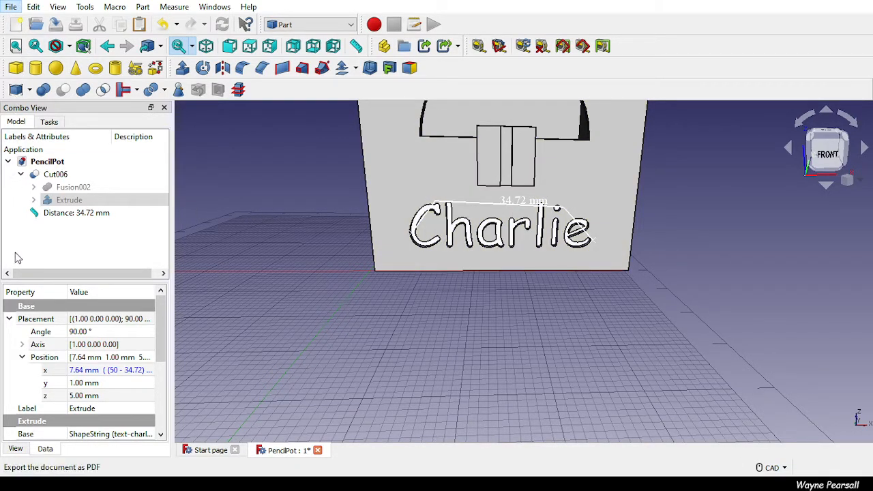
left_click(352, 313)
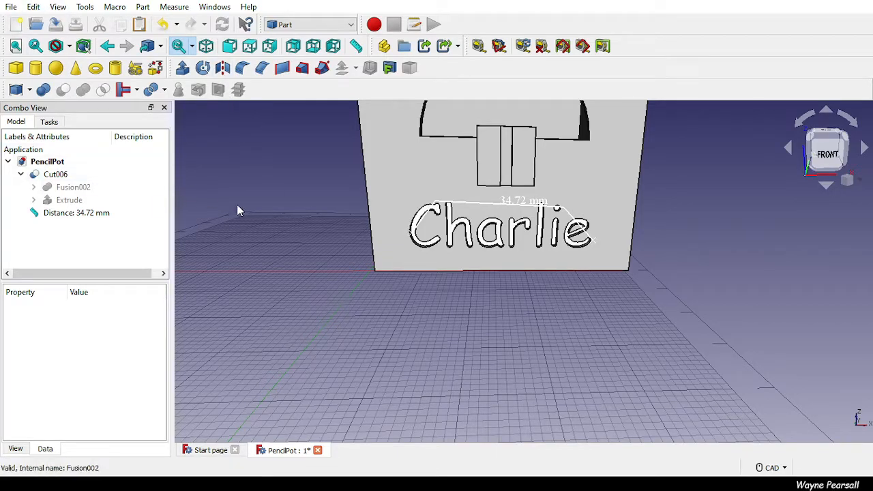
middle_click_drag(305, 219, 302, 285)
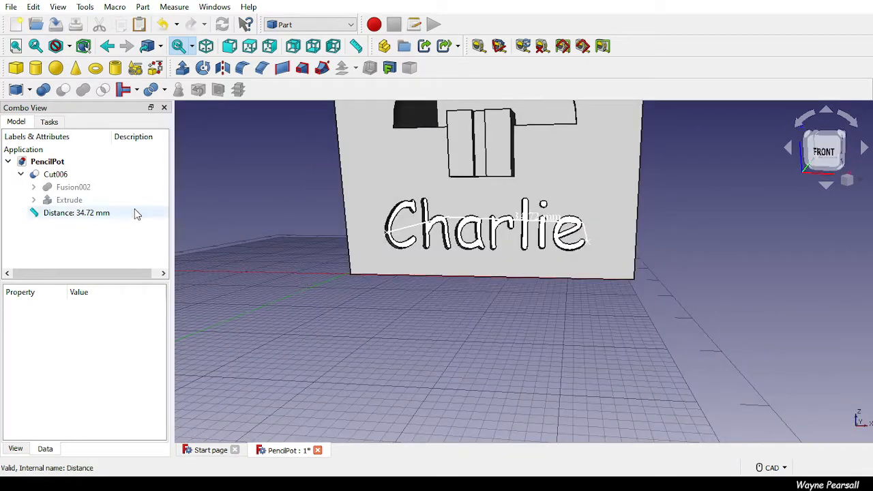
Step: Create a new empty document and switch to the Draft workbench
left_click(16, 25)
left_click(48, 176)
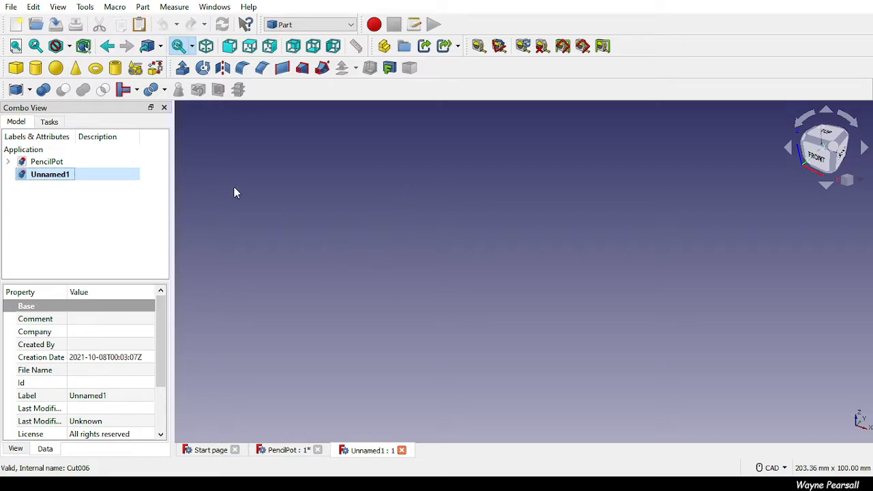
left_click(309, 26)
left_click(313, 49)
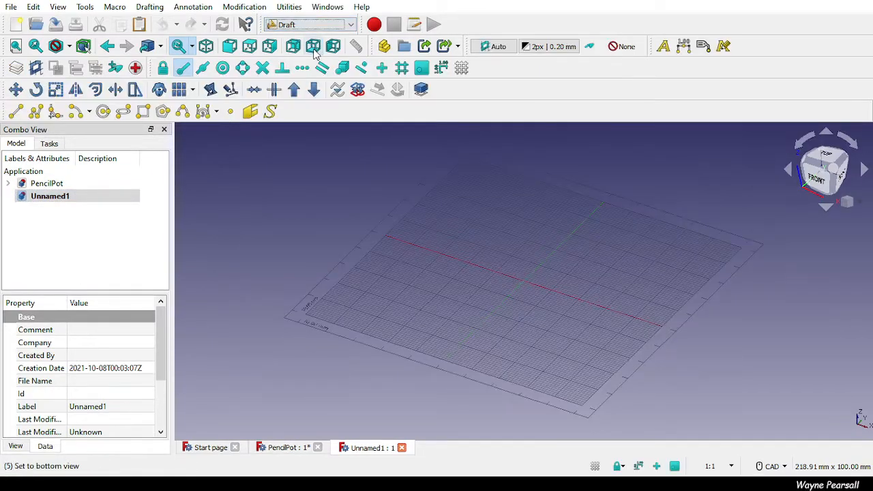
middle_click_drag(538, 278, 416, 273)
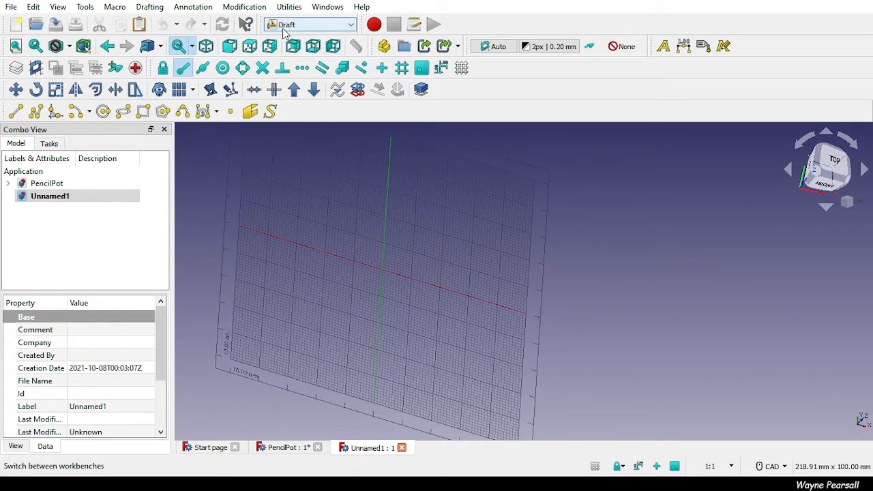
Step: Start a ShapeString with the text "Shitbox" at 10 mm height, using the font file comic.ttf
left_click(270, 112)
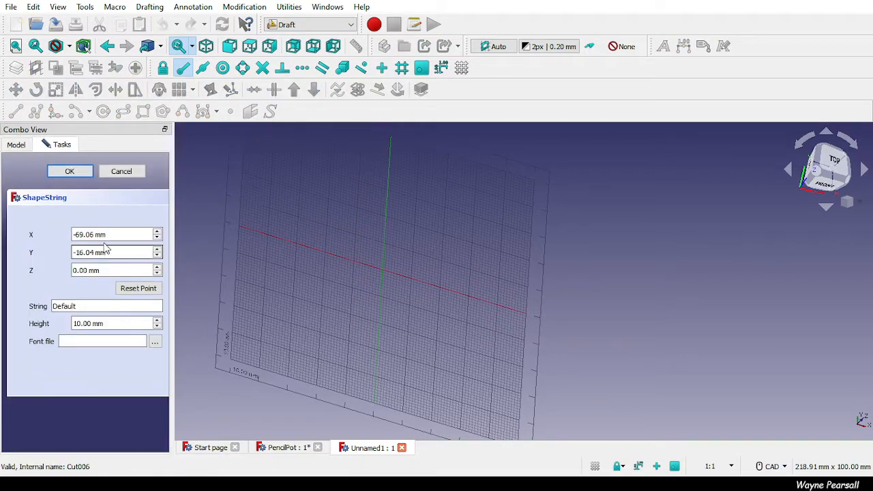
double_click(86, 305)
type("Shitbox")
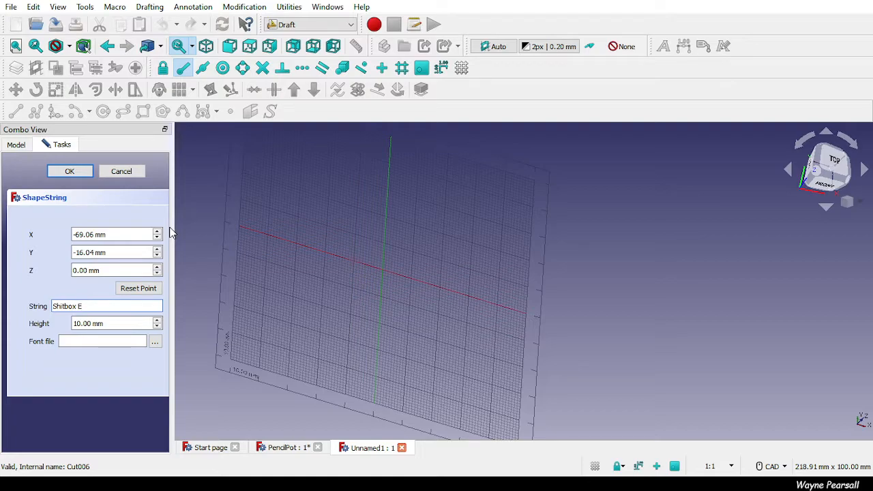
triple_click(89, 234)
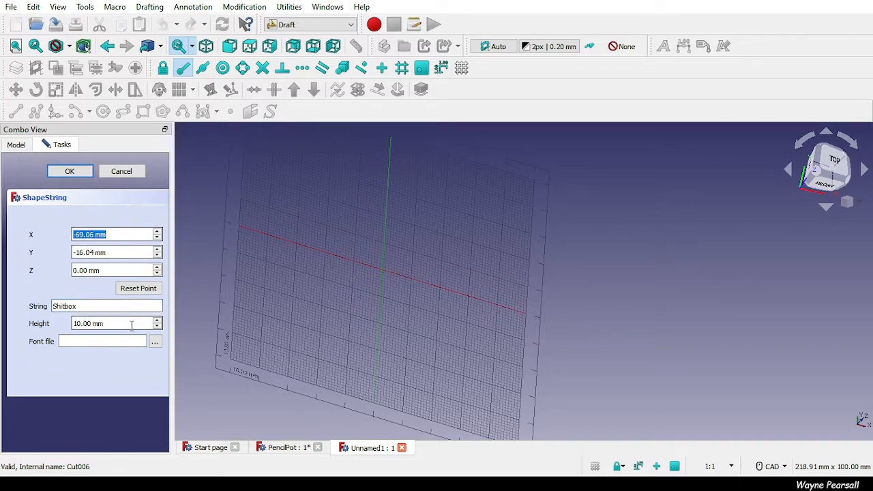
left_click(153, 343)
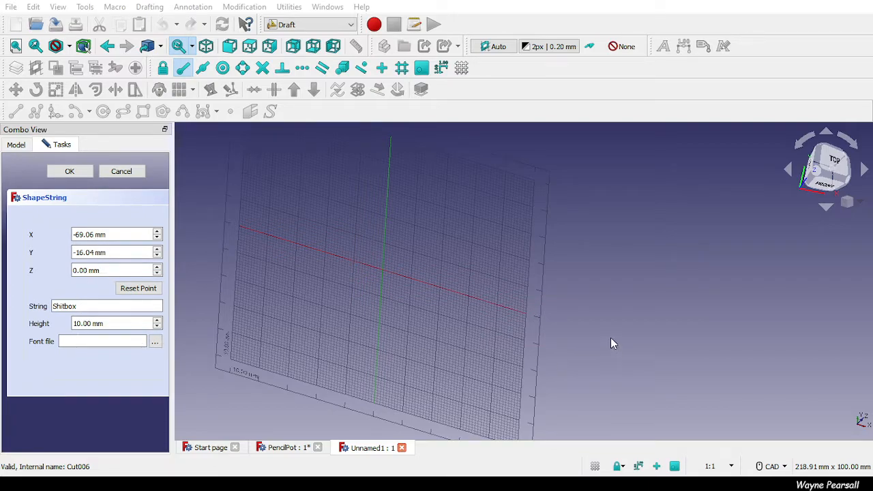
left_click(79, 324)
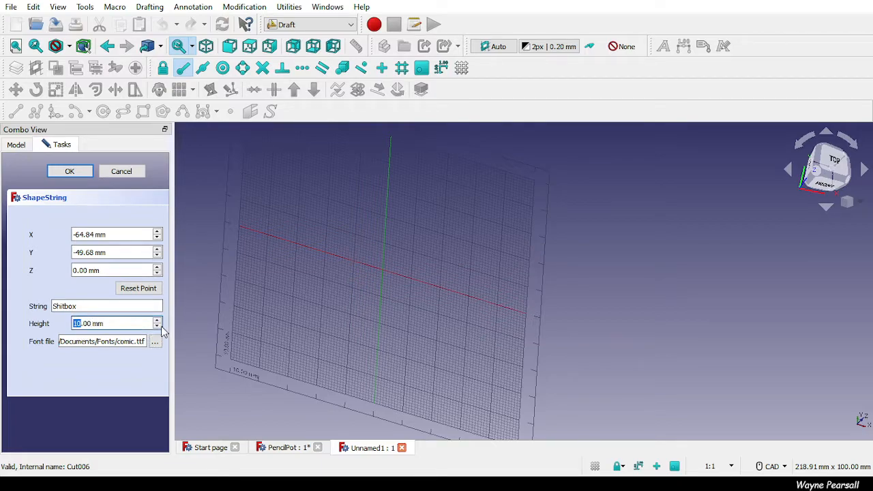
Step: Set the "Shitbox" ShapeString's X, Y and Z coordinates to 0 mm and create it at the origin
double_click(89, 235)
left_click(90, 235)
type("0")
triple_click(79, 253)
type("0")
triple_click(78, 270)
type("0")
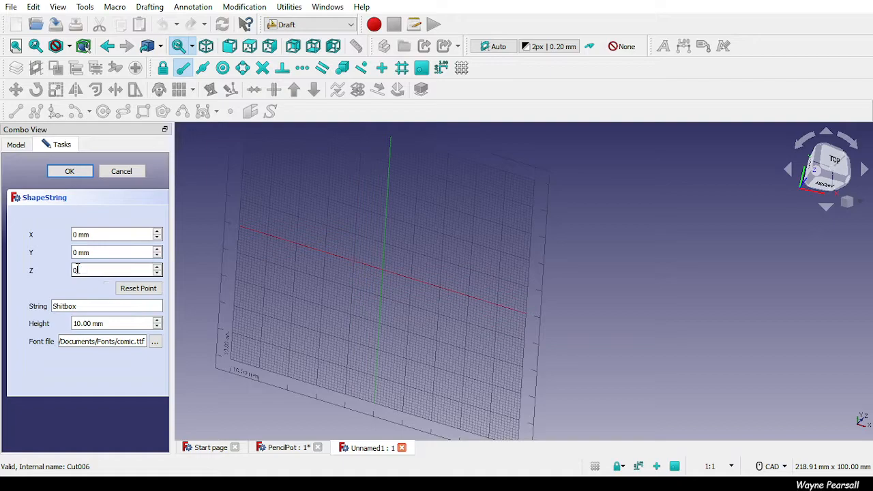
left_click(70, 171)
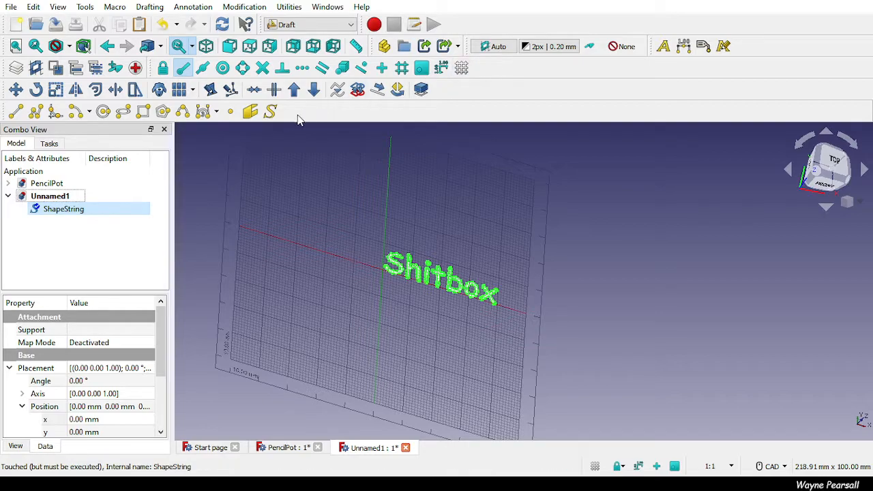
Step: Start a second ShapeString with the text "Edition" at 10 mm height, using the font file times.ttf
left_click(271, 111)
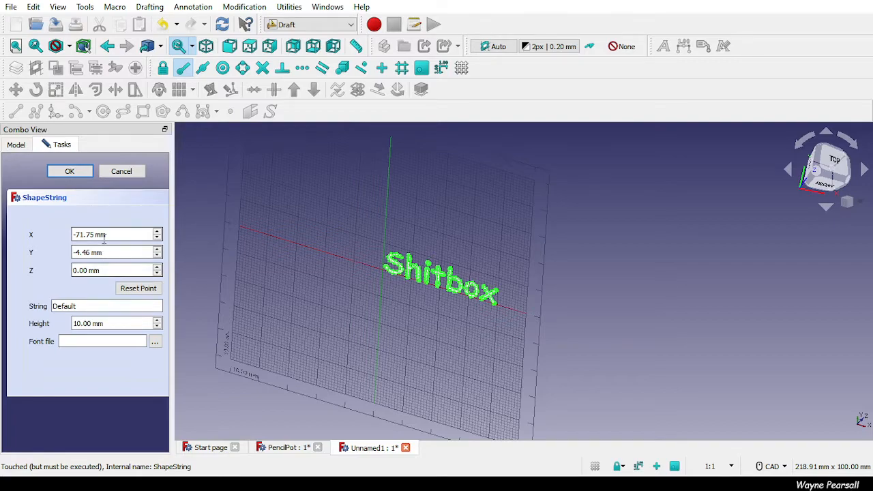
double_click(76, 307)
type("Edition")
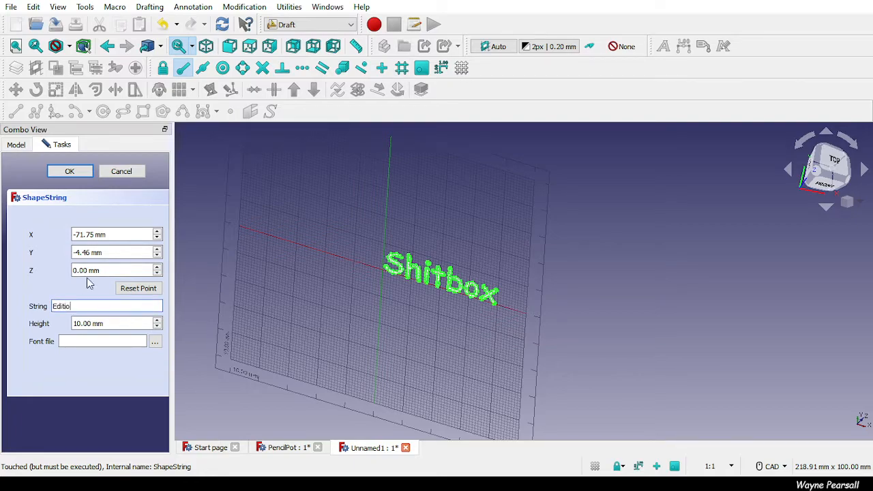
triple_click(90, 324)
left_click(77, 341)
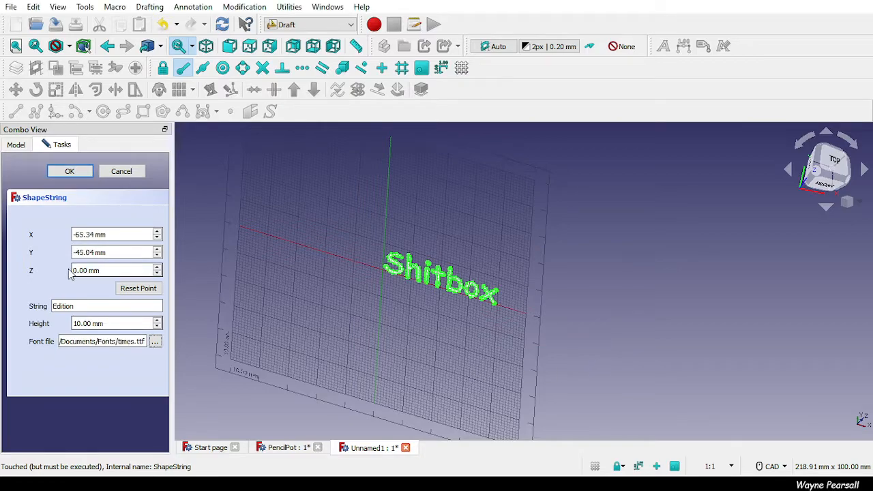
Step: Place the "Edition" ShapeString at X 20 mm, Y 0 mm and Z 0 mm and create it
triple_click(93, 232)
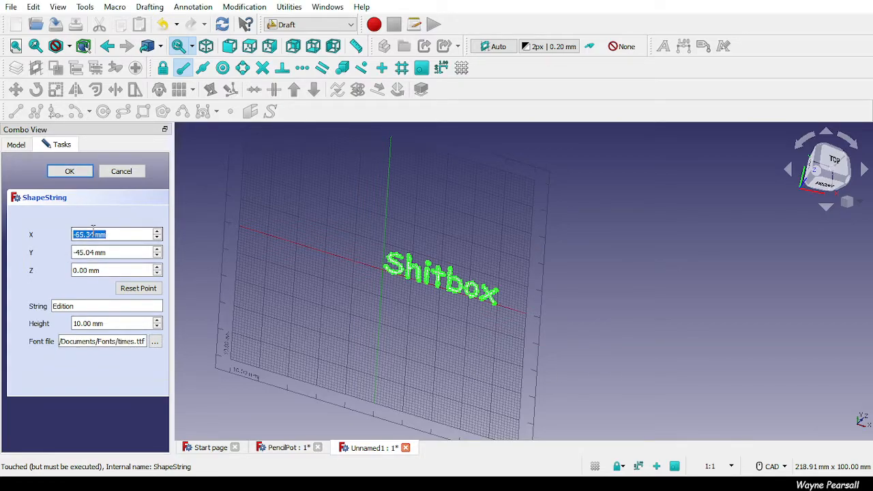
type("0")
triple_click(75, 251)
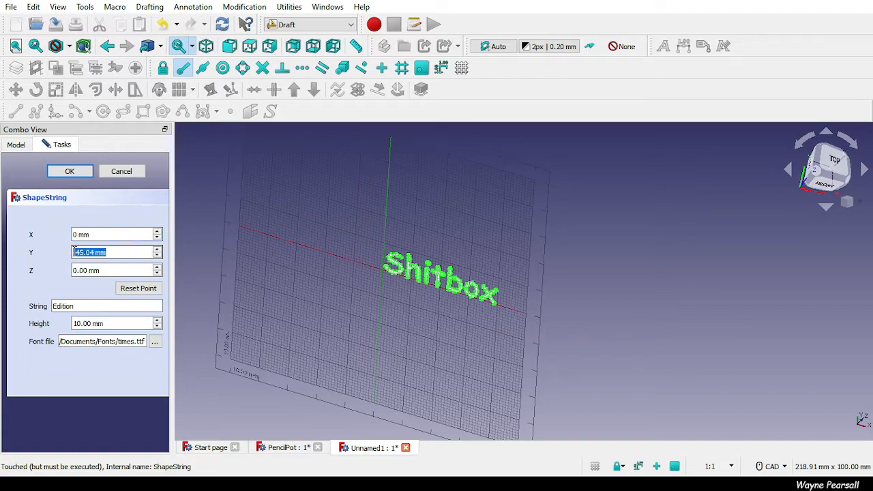
type("0")
triple_click(88, 265)
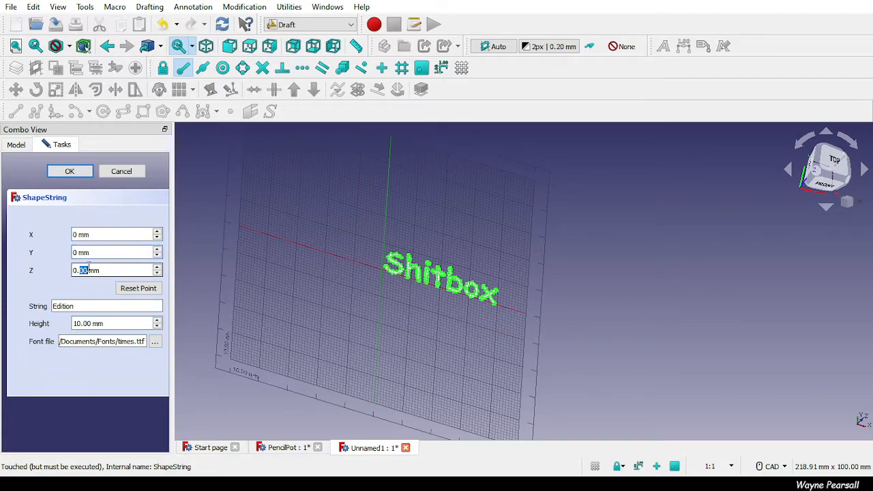
type("0")
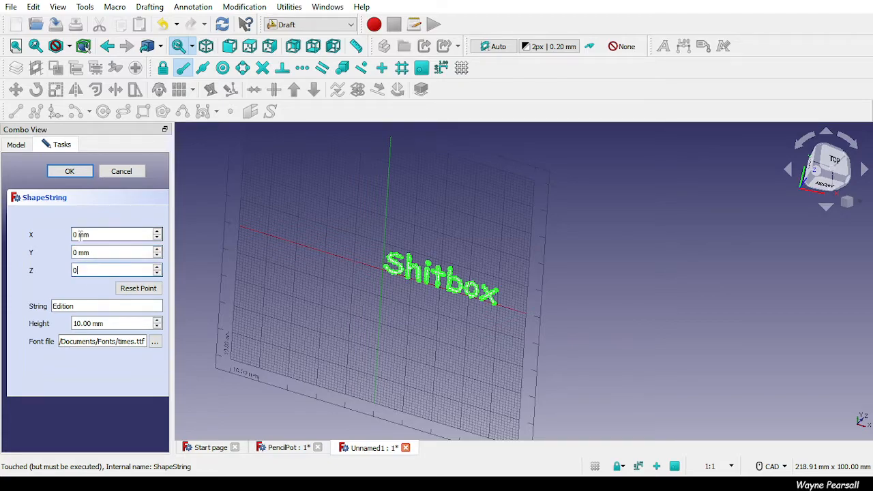
left_click(76, 234)
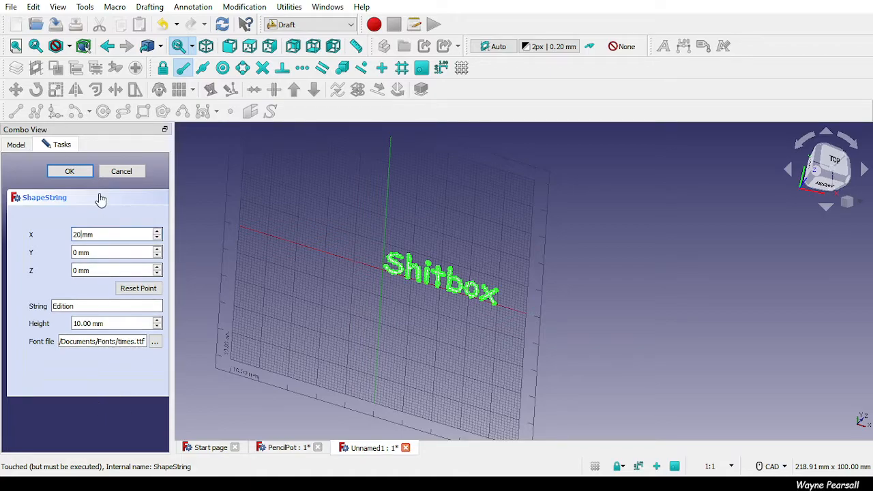
left_click(70, 171)
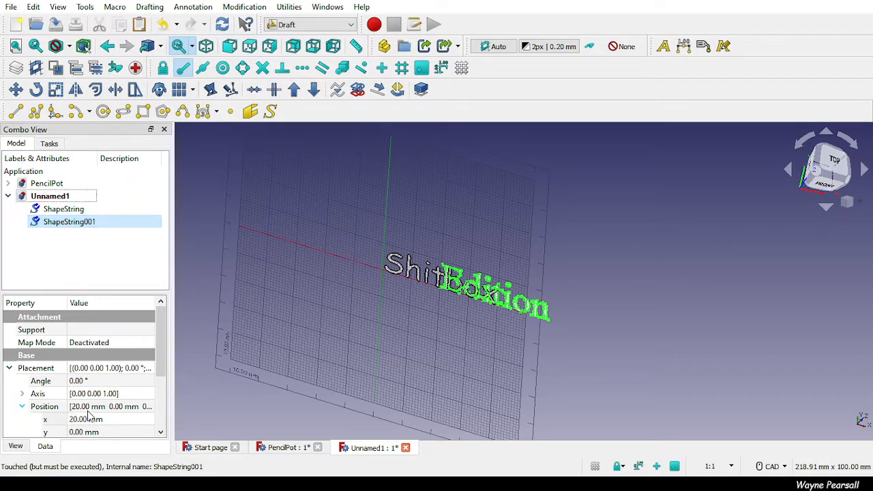
Step: Reposition the "Edition" ShapeString by setting its Y position to 20 mm and its X position to 0 mm
left_click(78, 431)
type("20")
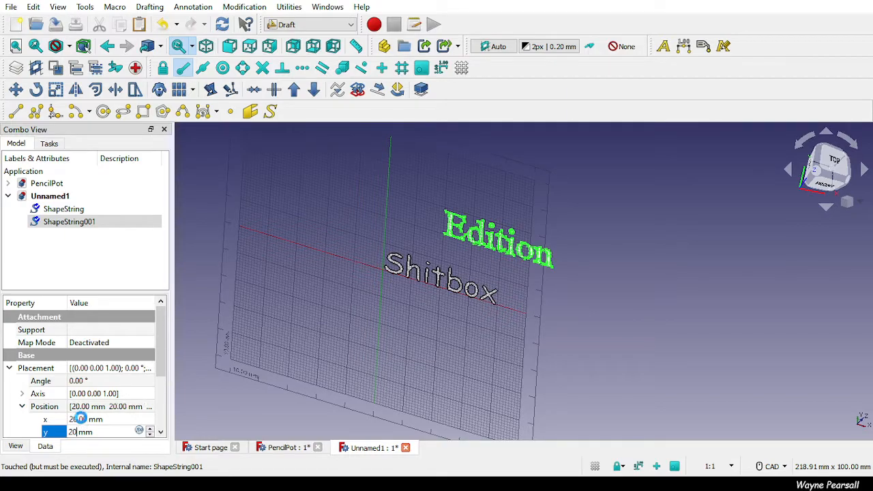
left_click(80, 419)
left_click(82, 419)
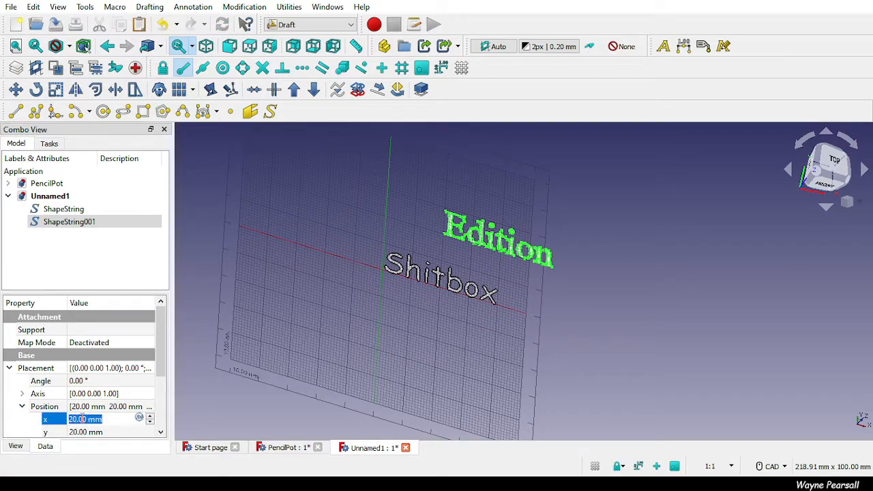
type("0")
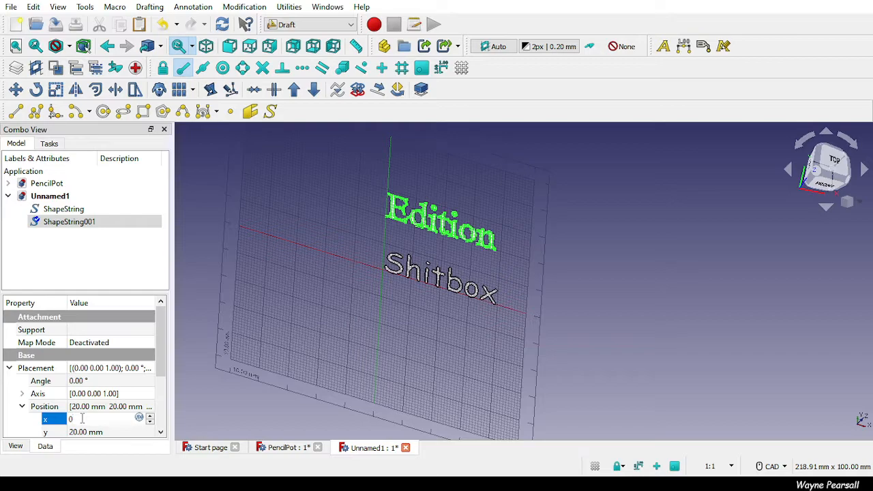
key("Return")
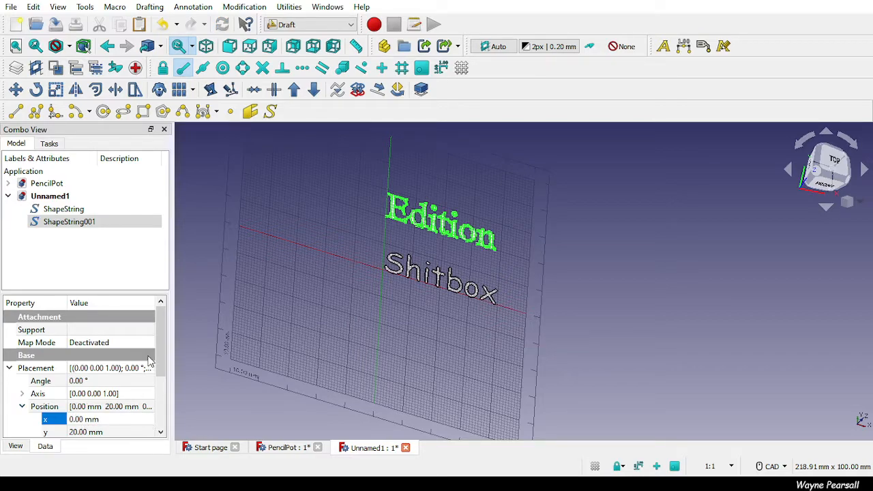
left_click_drag(158, 345, 157, 388)
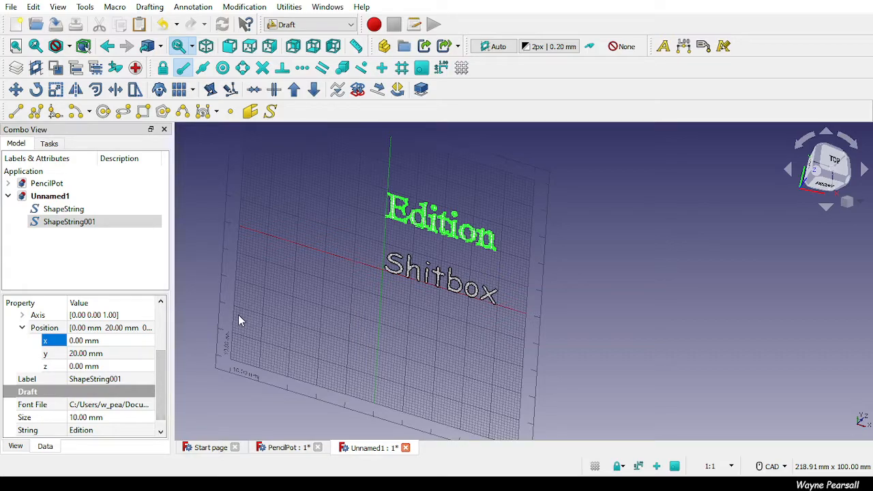
left_click(67, 225)
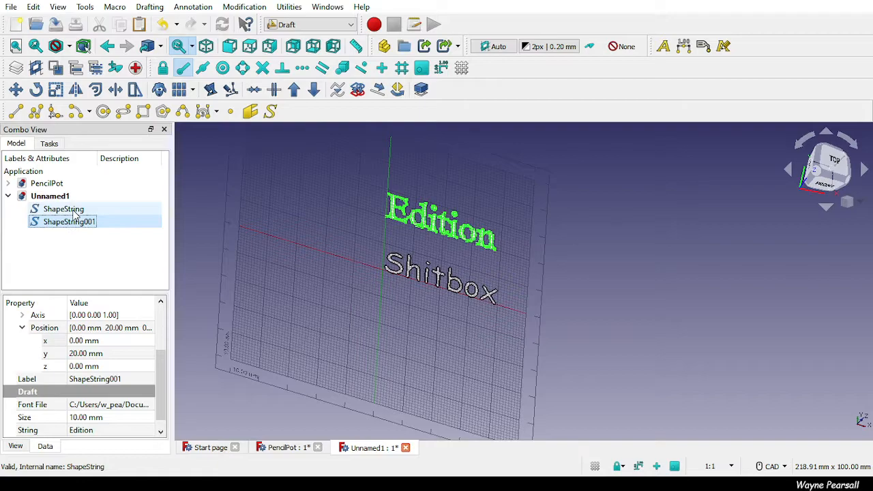
Step: Set the "Shitbox" ShapeString's Y position to 20 mm
left_click(63, 209)
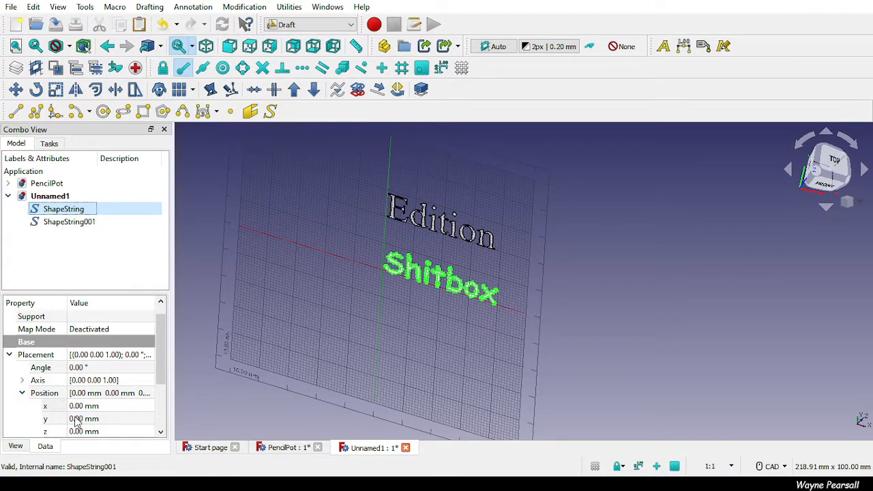
left_click(77, 407)
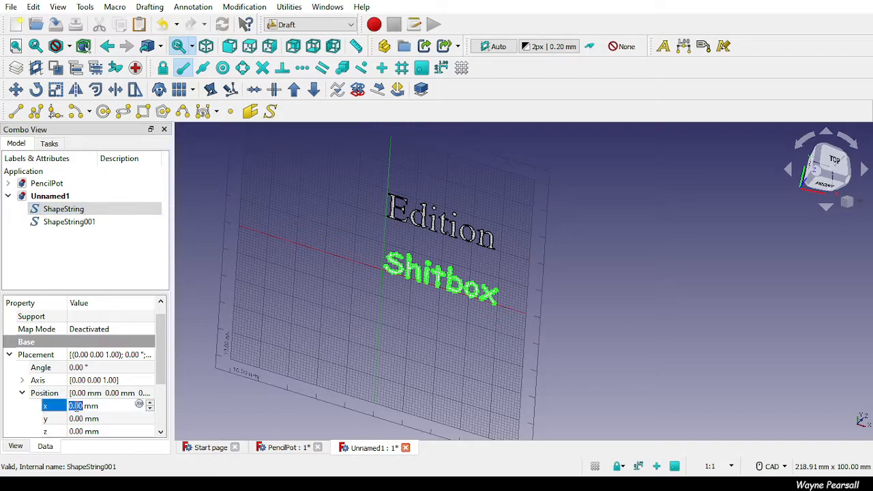
left_click(77, 418)
type("20")
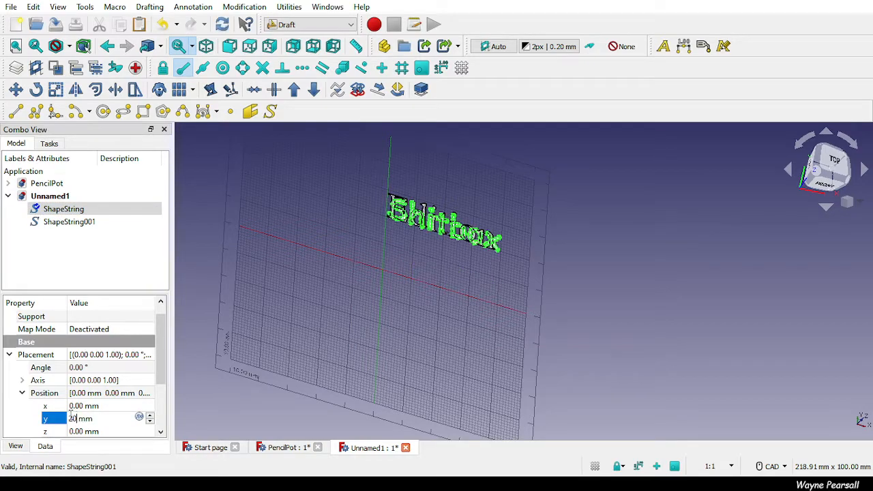
Step: Set the "Edition" ShapeString's Y position to 0 mm so that it sits below "Shitbox"
left_click(73, 234)
left_click(72, 224)
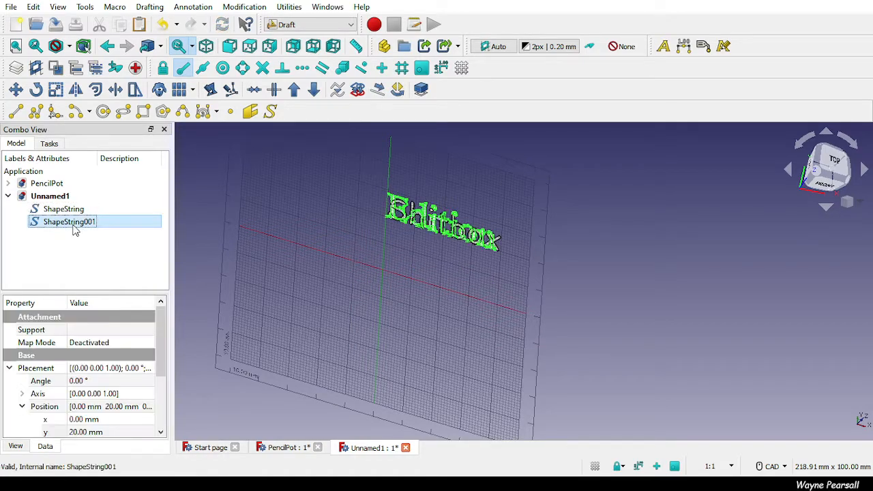
left_click(77, 431)
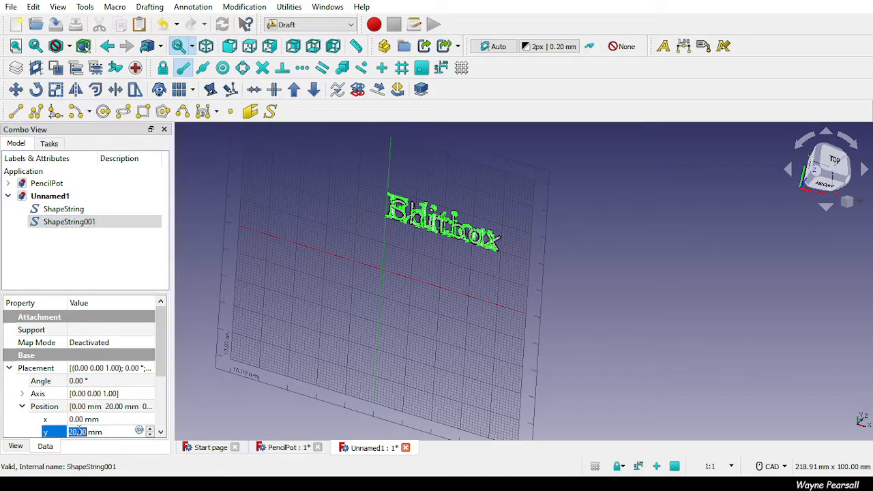
type("0")
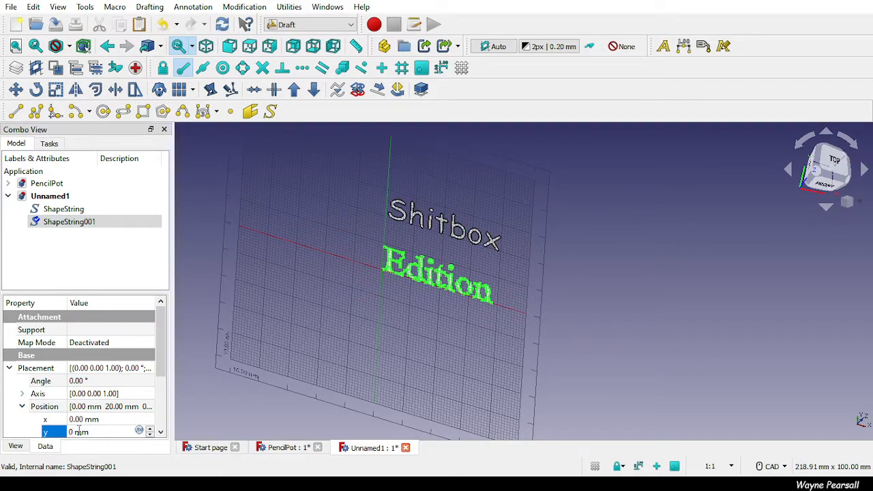
key("Return")
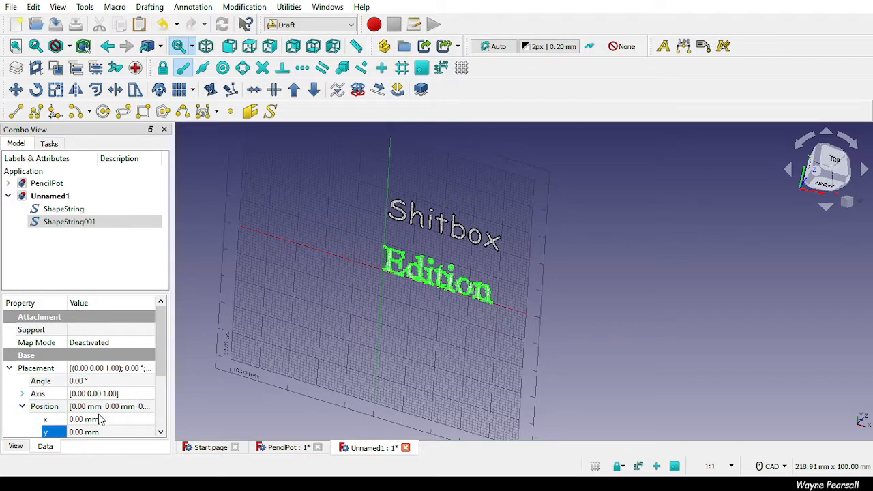
Step: Switch to the Part workbench and extrude the "Shitbox" ShapeString 2 mm along its normal
mouse_move(160, 354)
left_mouse_down()
mouse_move(157, 390)
mouse_move(159, 360)
left_mouse_up()
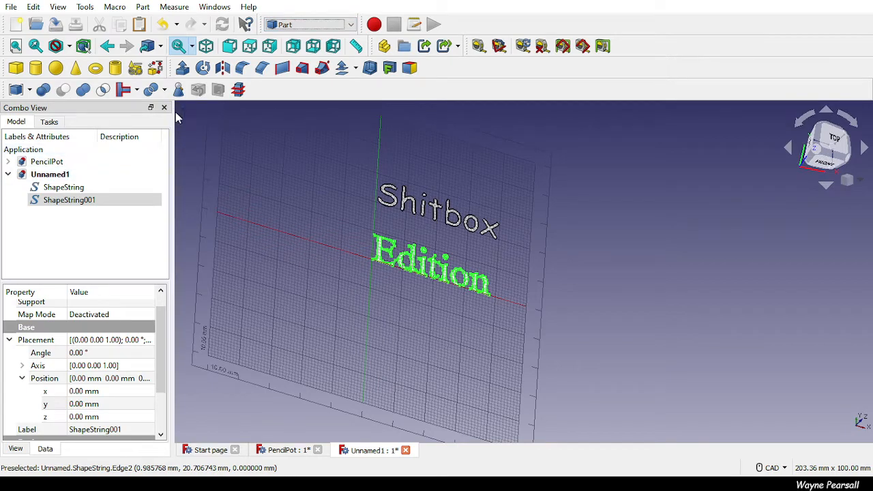
left_click(61, 187)
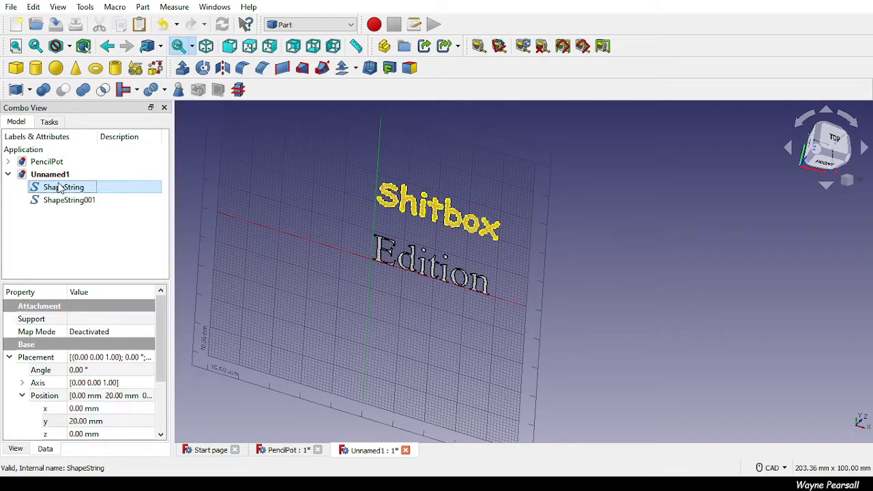
left_click(182, 67)
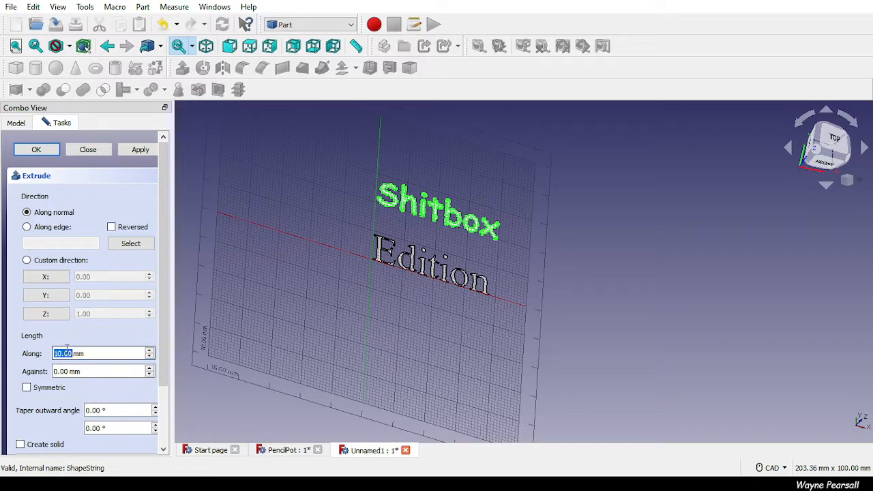
type("2")
key("Return")
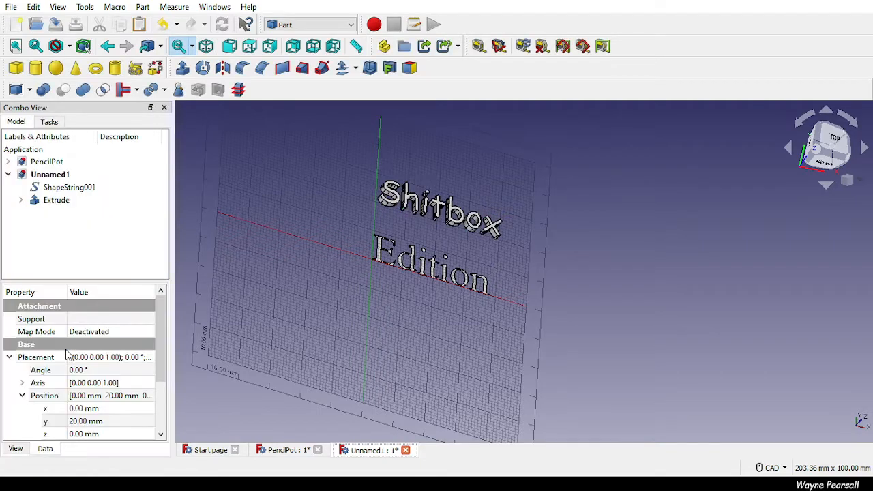
Step: Extrude the "Edition" ShapeString 3 mm along its normal
left_click(68, 201)
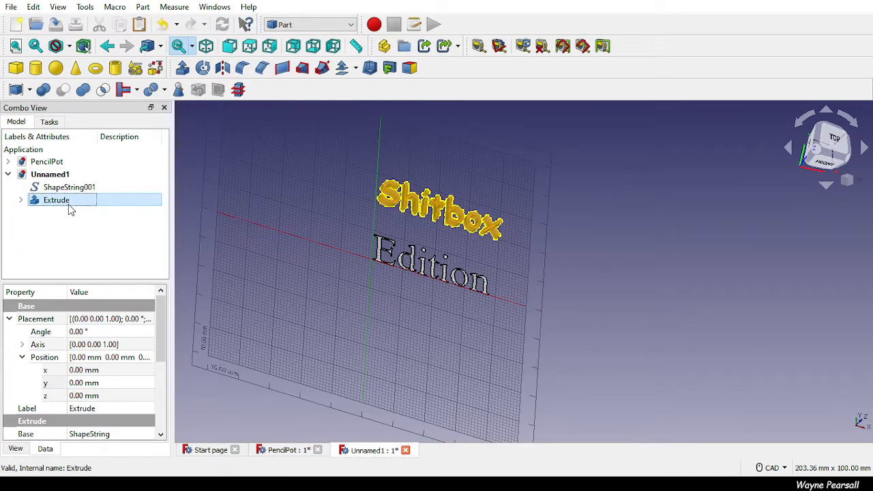
left_click(90, 189)
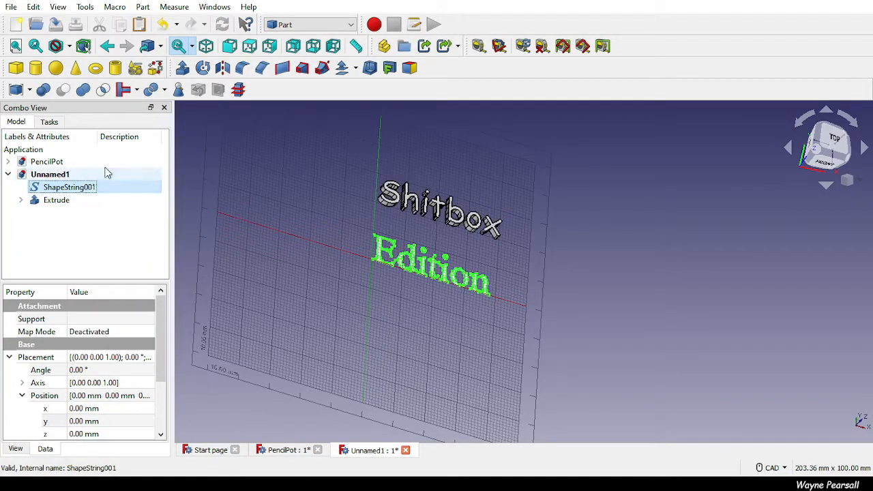
left_click(184, 68)
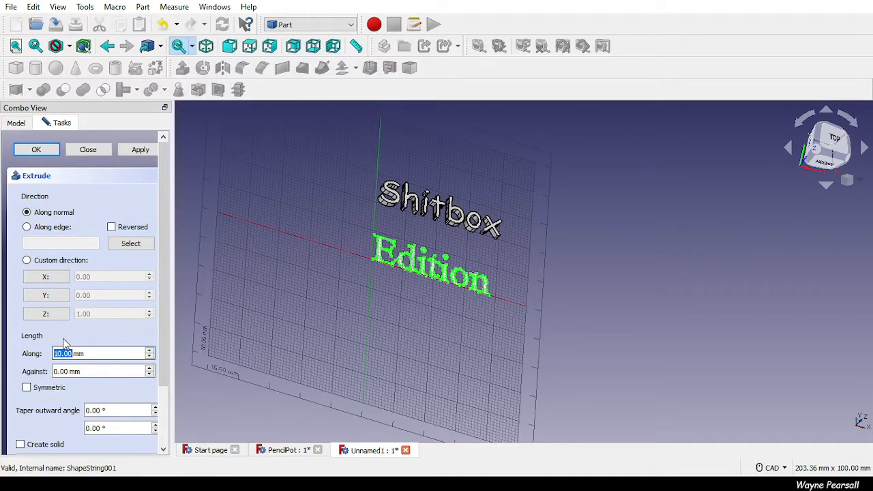
type("3")
key("Return")
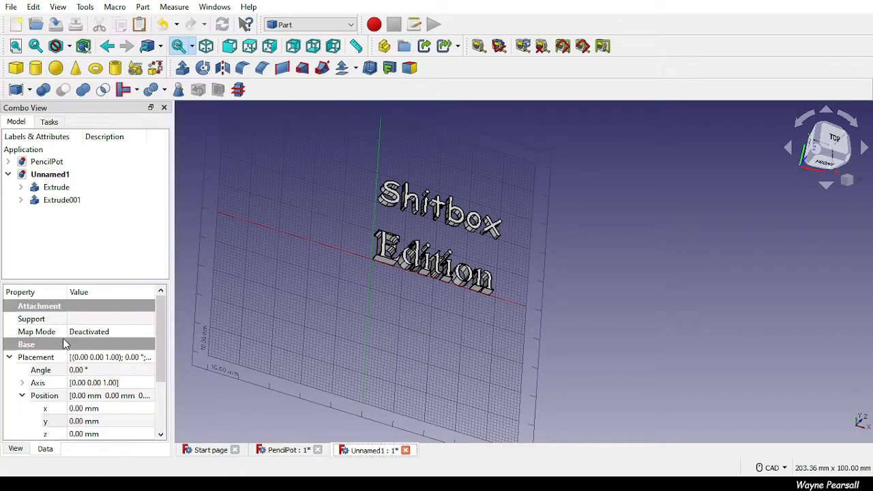
Step: Change the forward length of the "Shitbox" extrusion to 3 mm
middle_click_drag(344, 315, 311, 323)
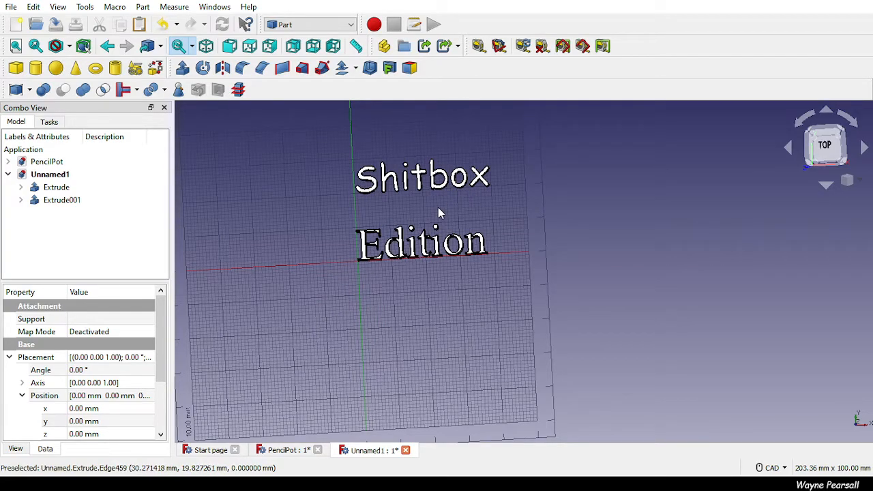
middle_click_drag(435, 199, 482, 202)
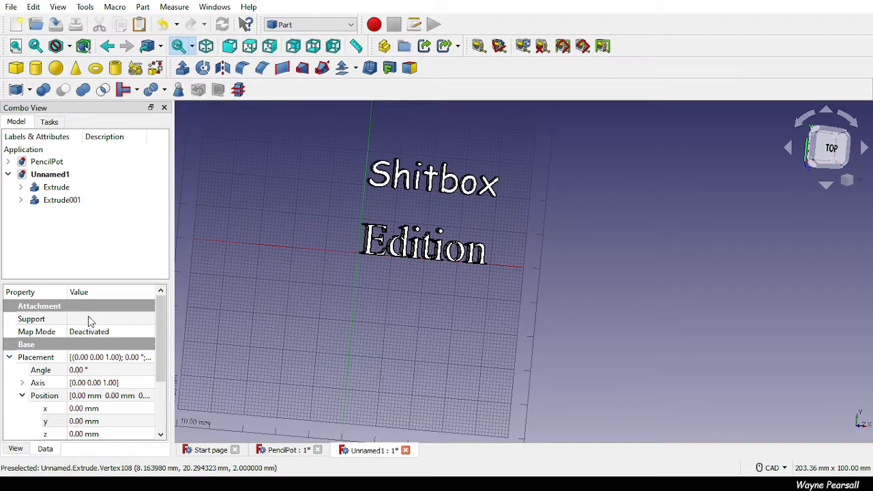
left_click(78, 187)
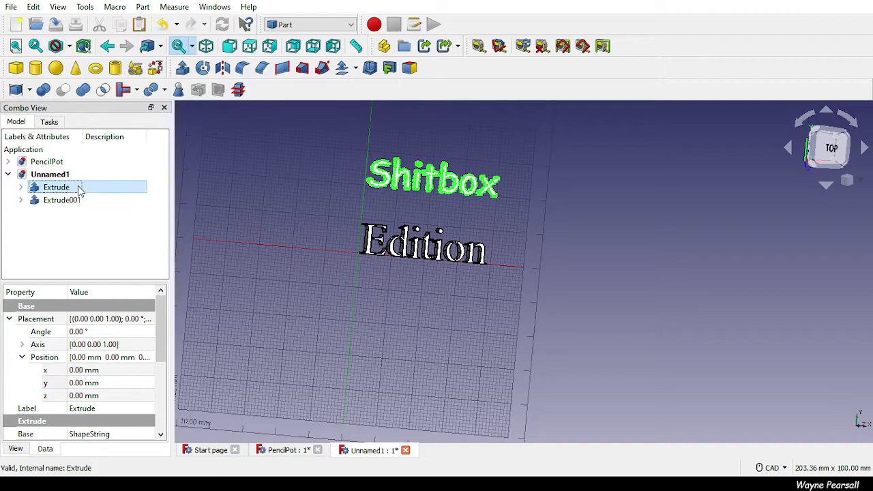
left_click_drag(164, 342, 159, 411)
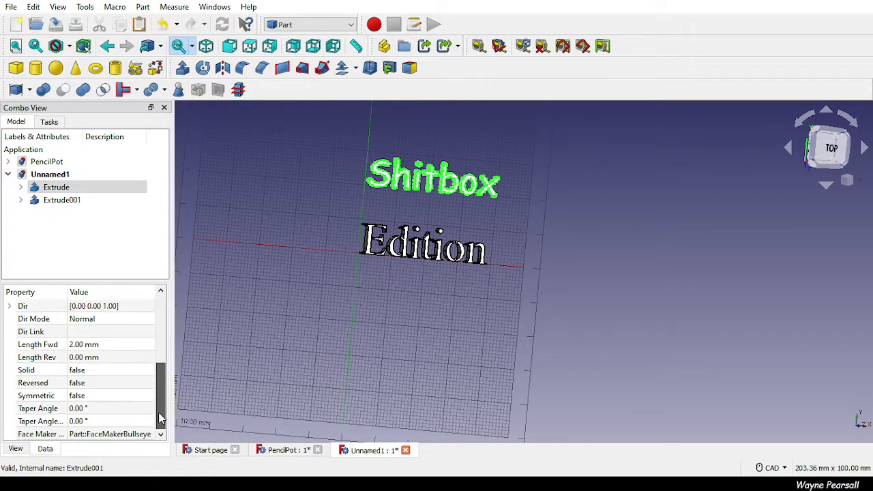
left_click(74, 343)
type("3")
key("Return")
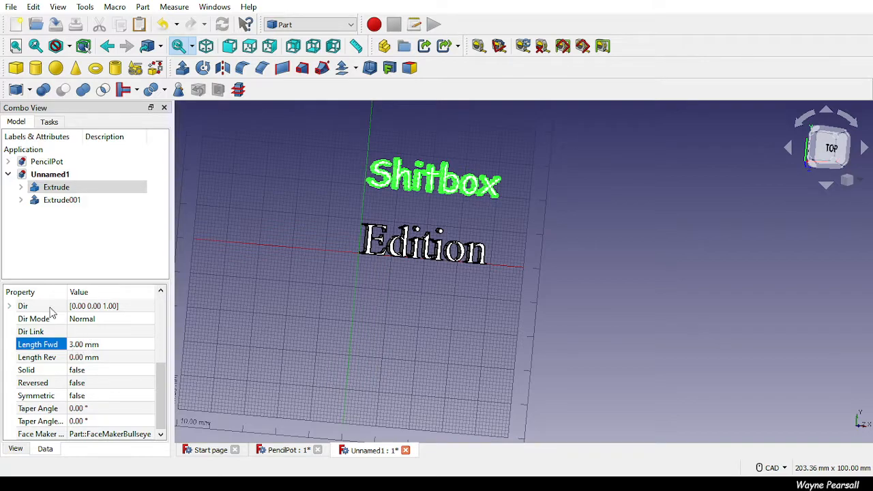
left_click(55, 204)
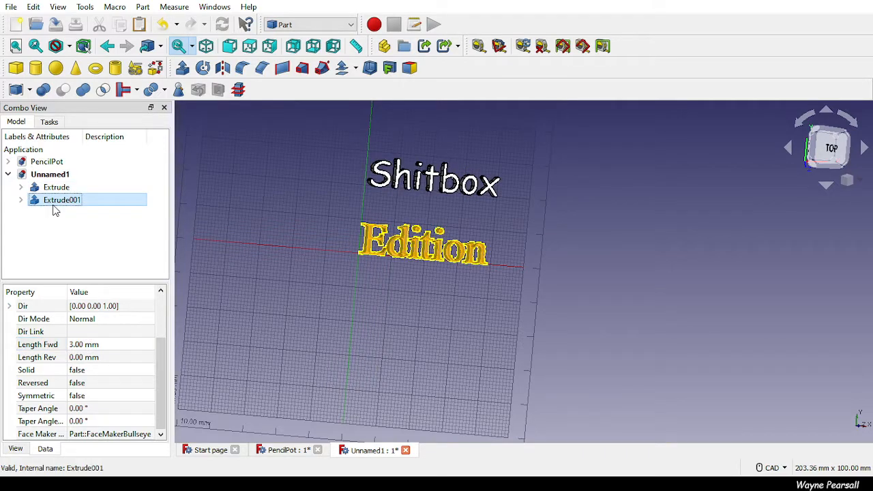
left_click(58, 190)
left_click(16, 67)
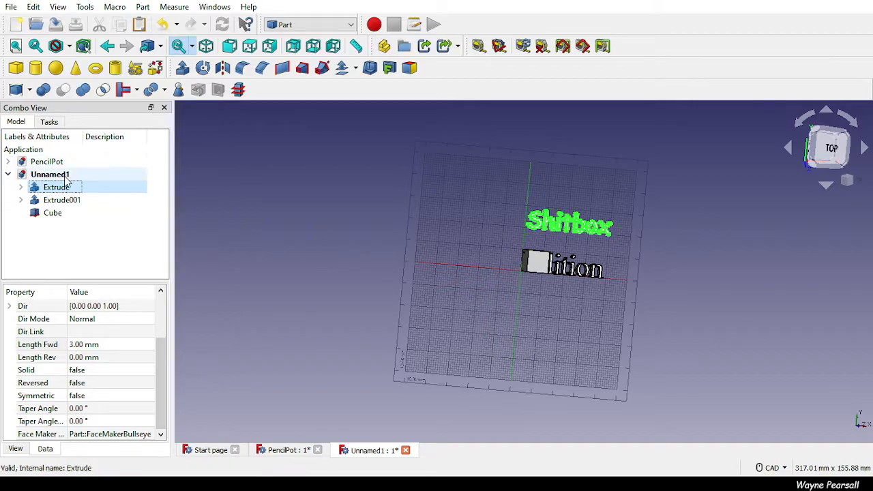
left_click(56, 215)
key("Delete")
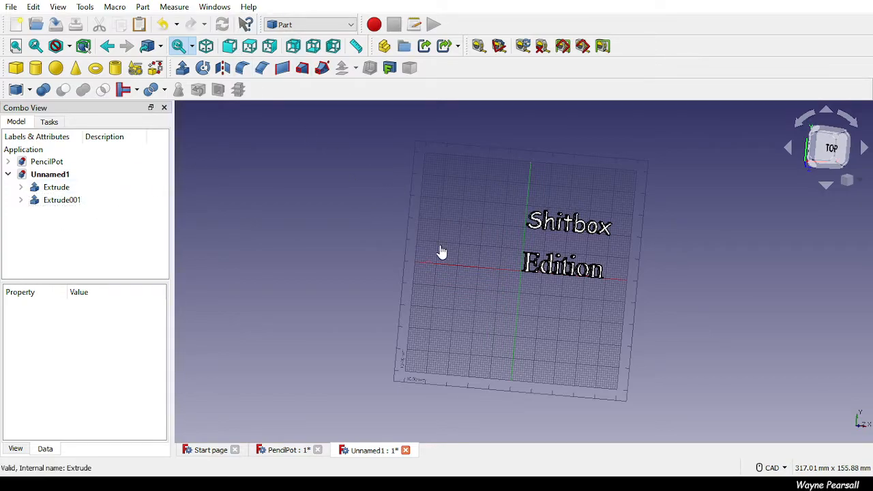
Step: Add a cube to the lettering document with the Part workbench's cube primitive
middle_click_drag(448, 228, 331, 346)
key("2")
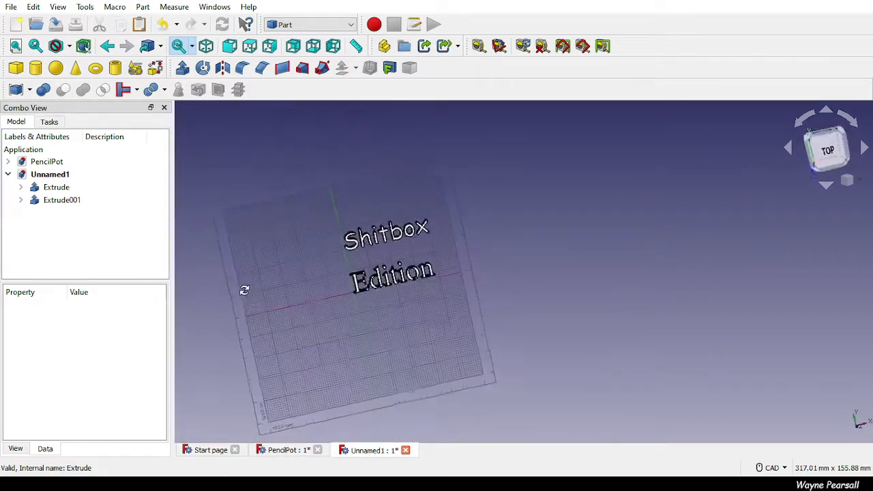
left_click(55, 187)
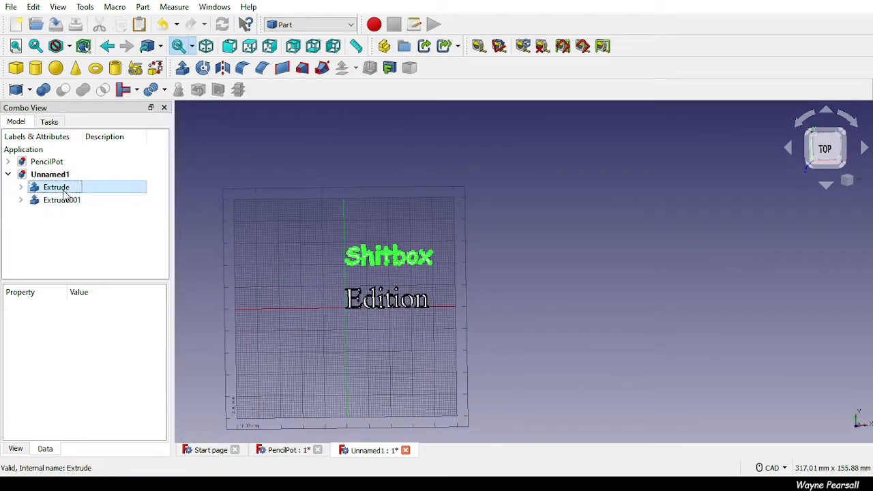
left_click(68, 200)
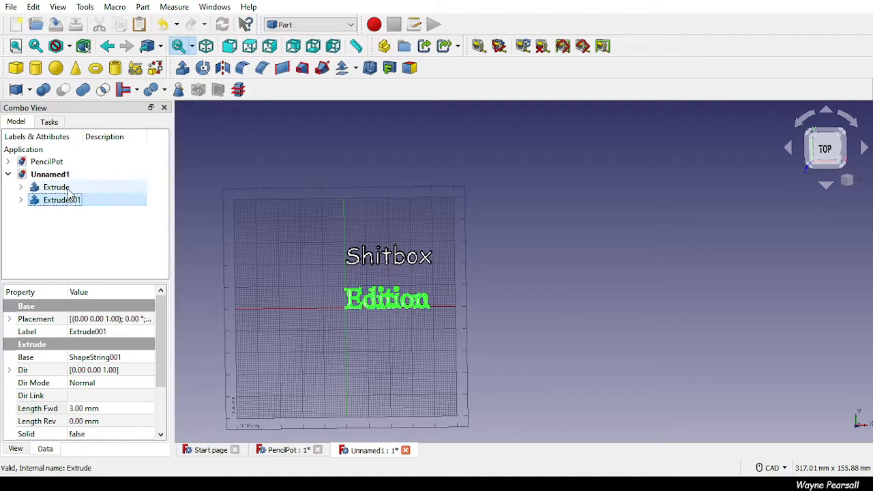
left_click(56, 187)
left_click(16, 69)
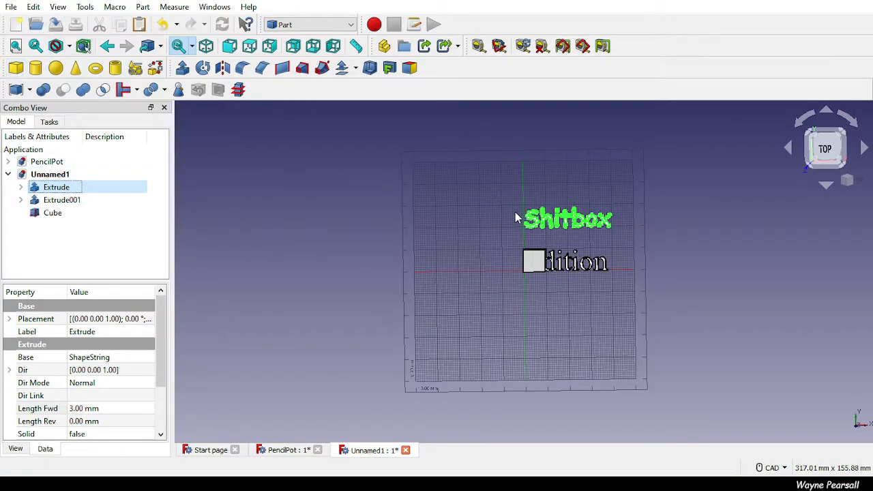
Step: Set the new cube's height to 2 mm to make it a thin plate under the lettering
left_click(58, 214)
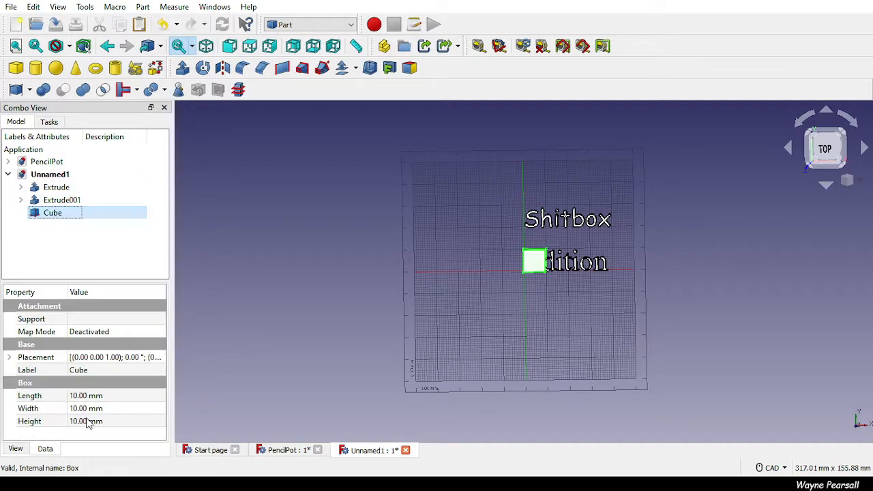
left_click(85, 397)
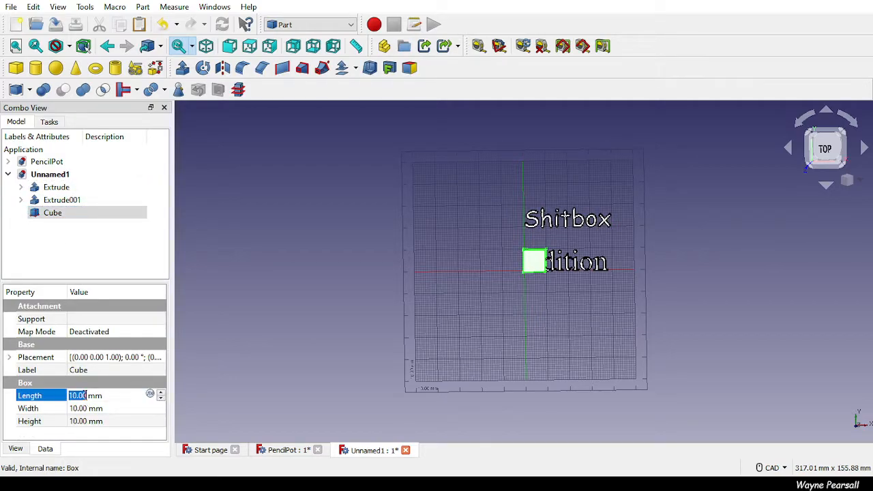
left_click(84, 421)
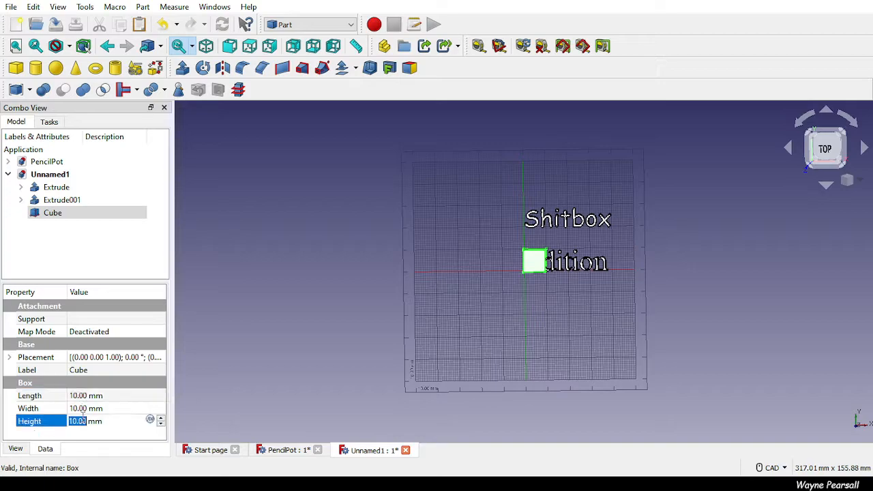
type("2")
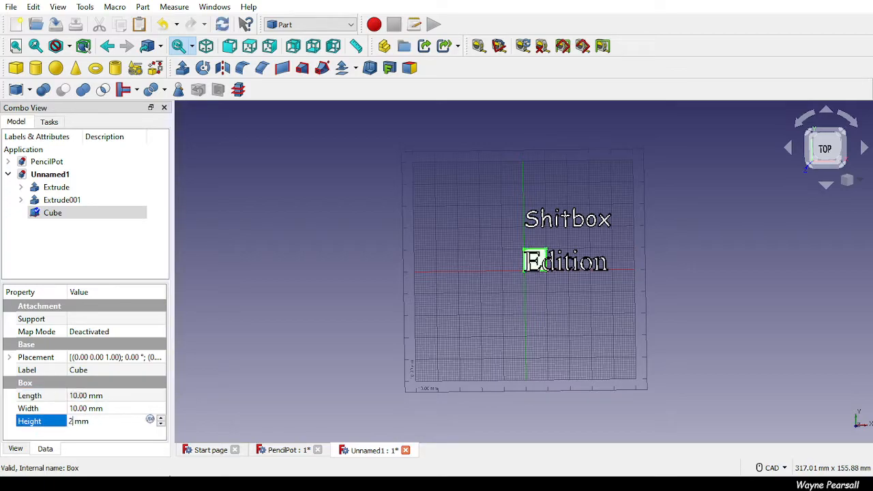
key("Return")
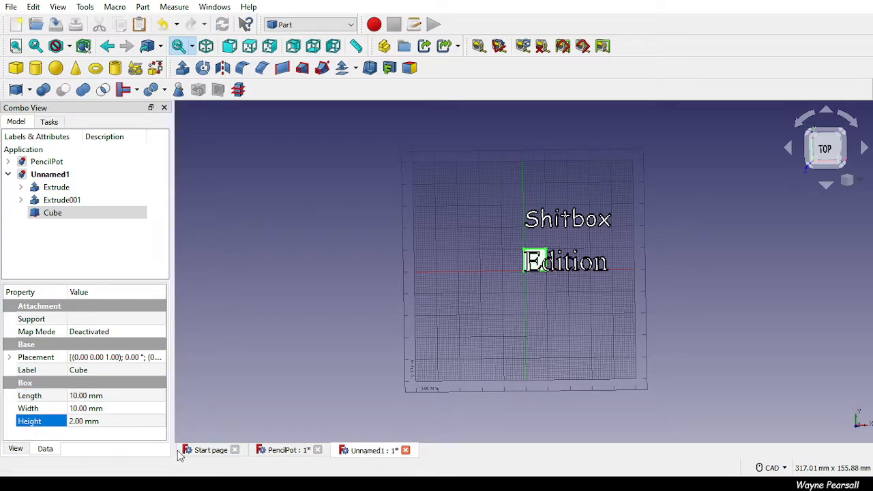
Step: Set the cube's width to 30 mm and its length to 40 mm so that it spans both words
left_click(77, 395)
type("20")
key("Return")
left_click(76, 406)
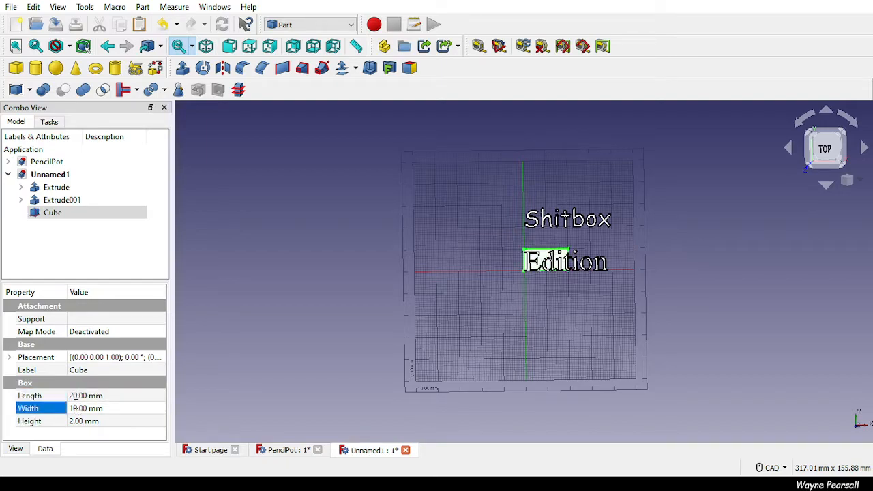
type("20")
key("Return")
left_click(76, 407)
type("30")
key("Return")
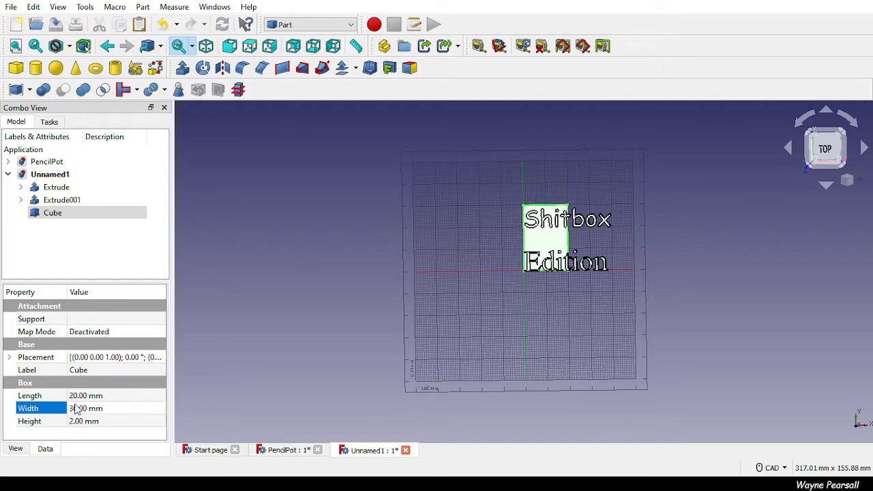
left_click(76, 396)
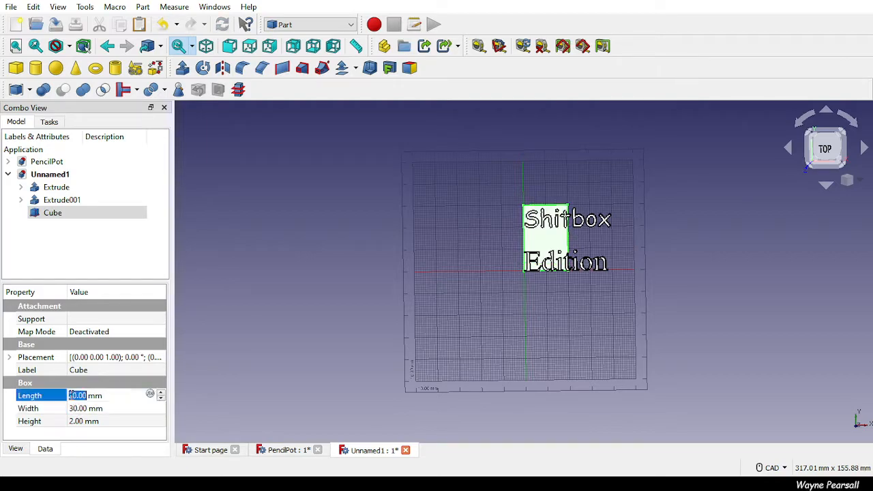
type("40")
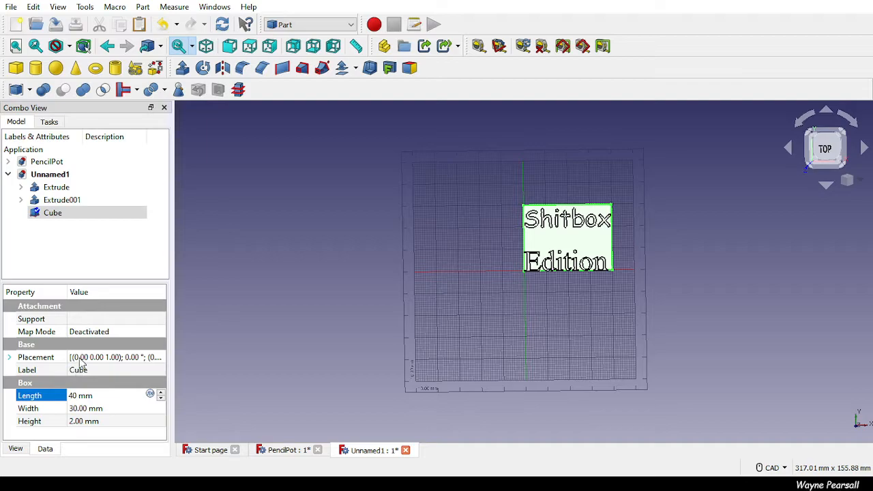
Step: Set the X position in the cube's placement to -1 mm
left_click(9, 357)
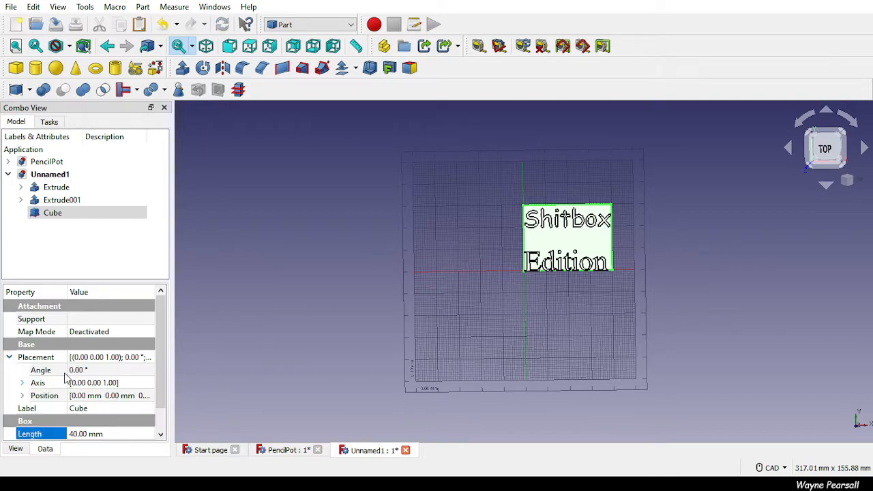
left_click(22, 395)
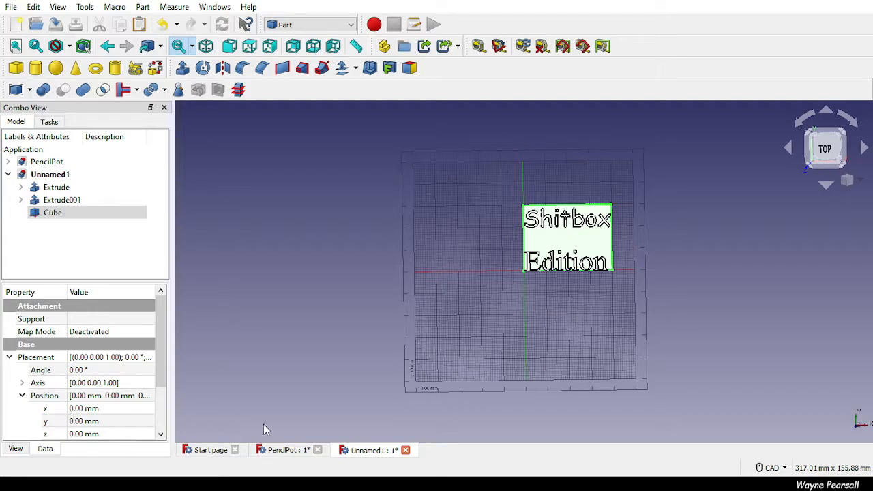
left_click(79, 409)
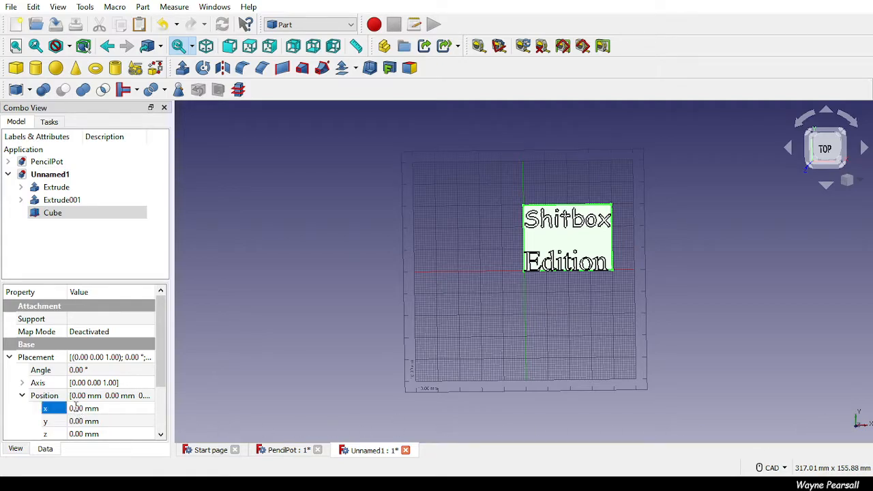
type("-")
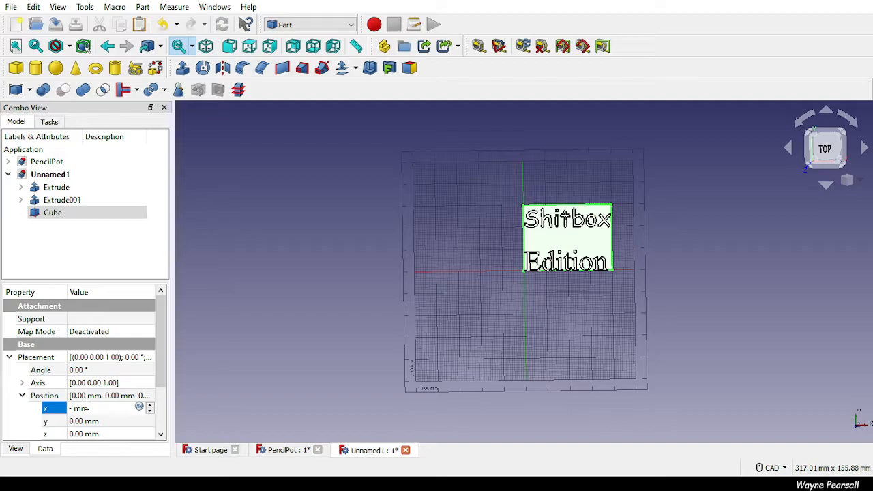
type("1")
key("Return")
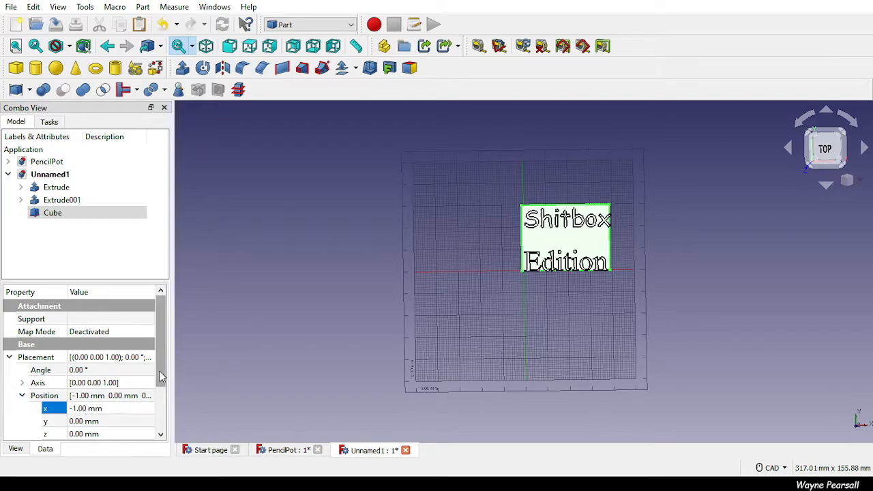
Step: Examine the plate and the raised lettering from the front and above to check how the words sit on it
scroll(161, 404, "down", 5)
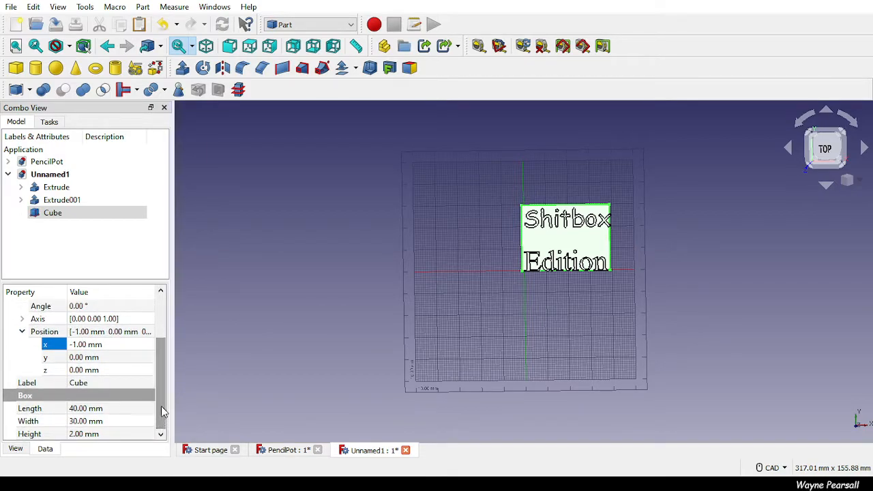
middle_click_drag(541, 298, 567, 324)
scroll(567, 323, "up", 10)
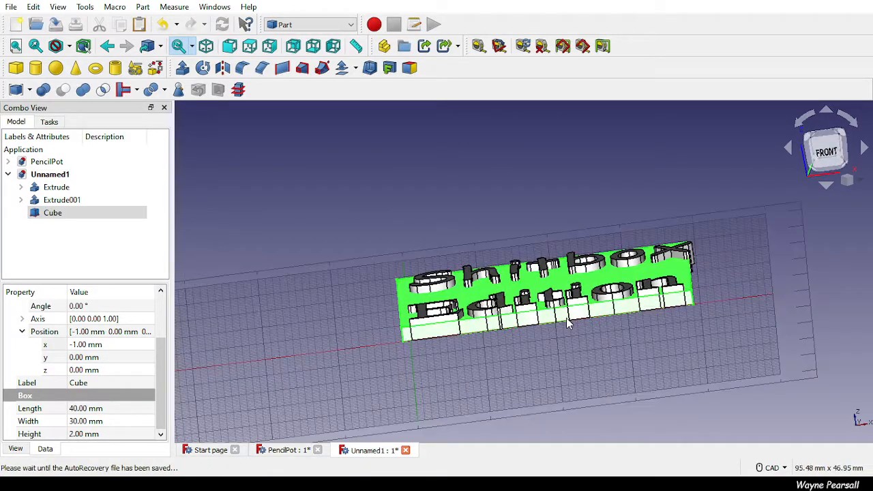
mouse_move(548, 363)
middle_mouse_down()
mouse_move(555, 347)
mouse_move(561, 369)
middle_mouse_up()
scroll(557, 341, "down", 6)
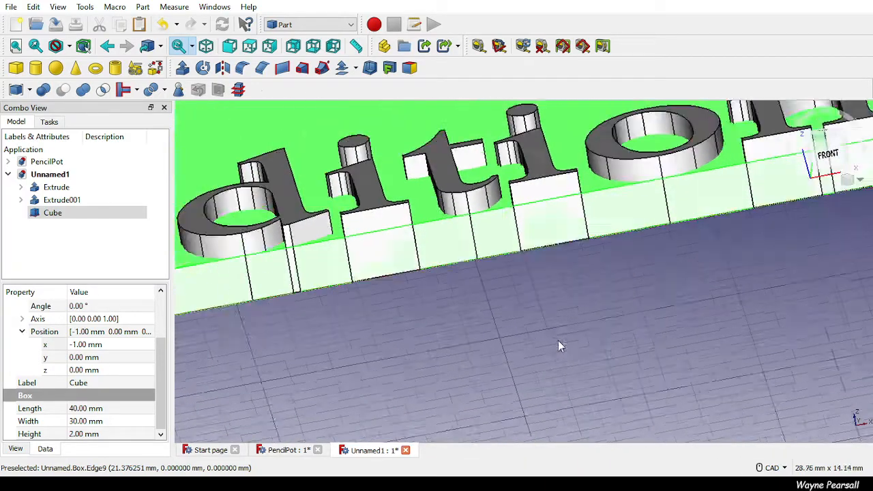
scroll(604, 265, "down", 3)
scroll(605, 264, "down", 2)
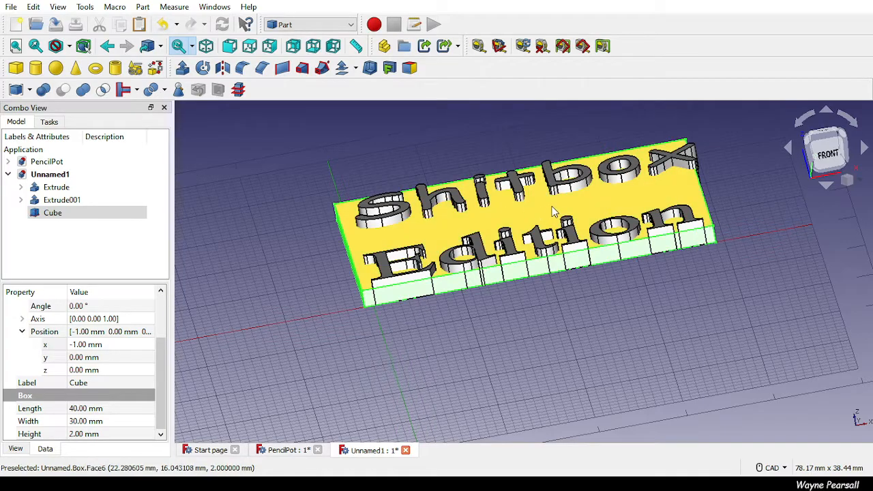
middle_click_drag(687, 199, 682, 211)
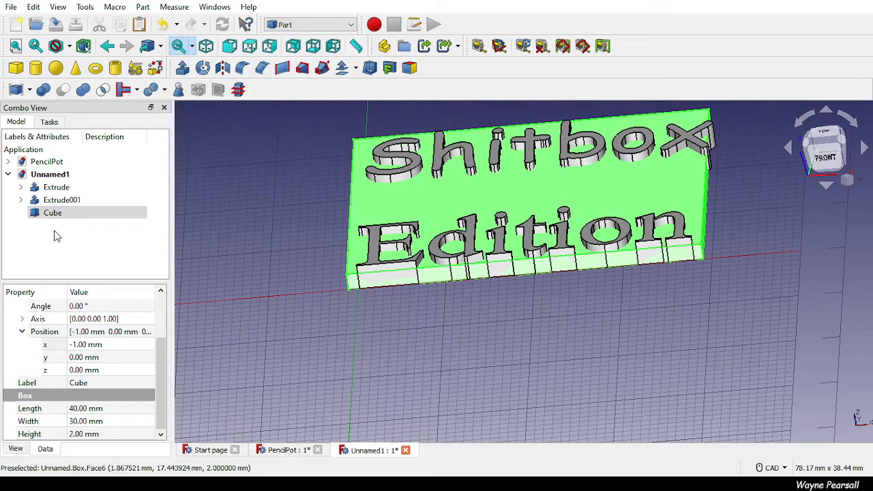
Step: Try to move the "Edition" extrusion into the "Shitbox" extrusion in the model tree, undo it and close the error report
left_click(68, 190)
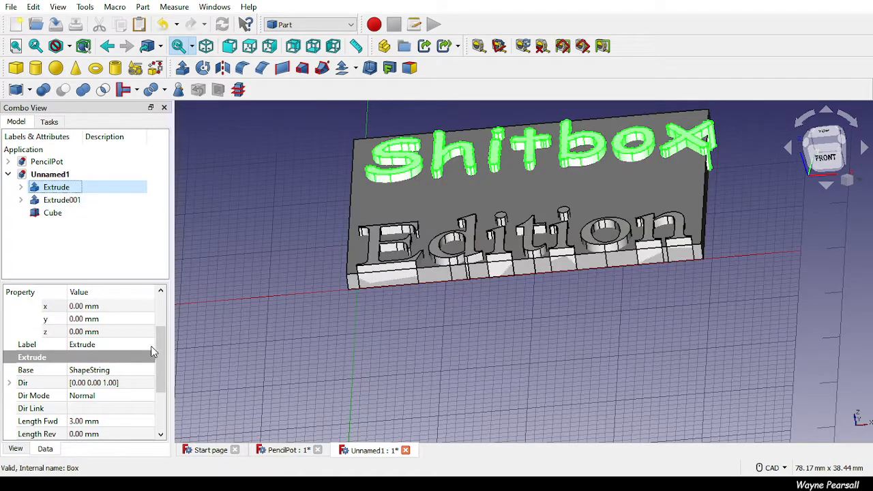
left_click_drag(162, 355, 183, 313)
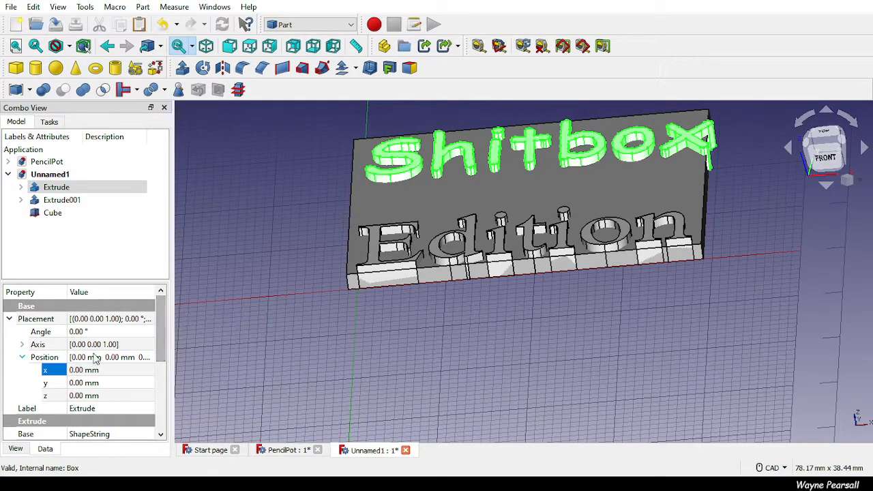
left_click(21, 187)
left_click_drag(64, 211, 75, 204)
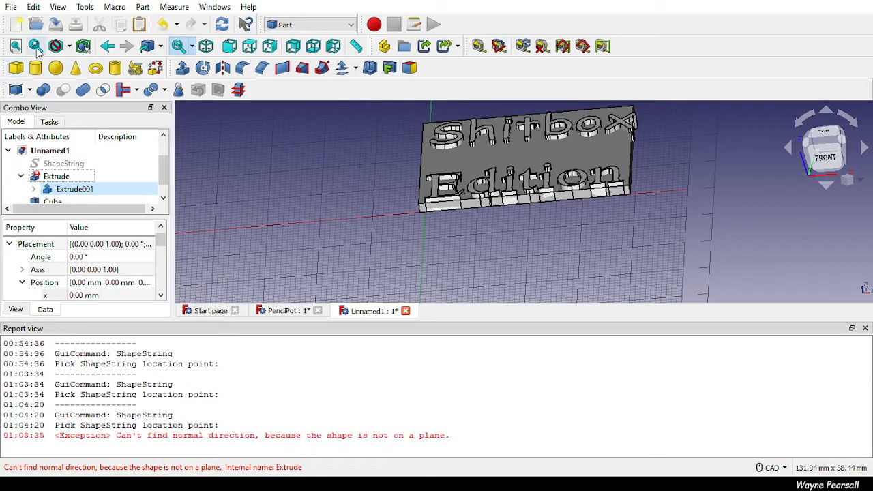
key("ctrl+z")
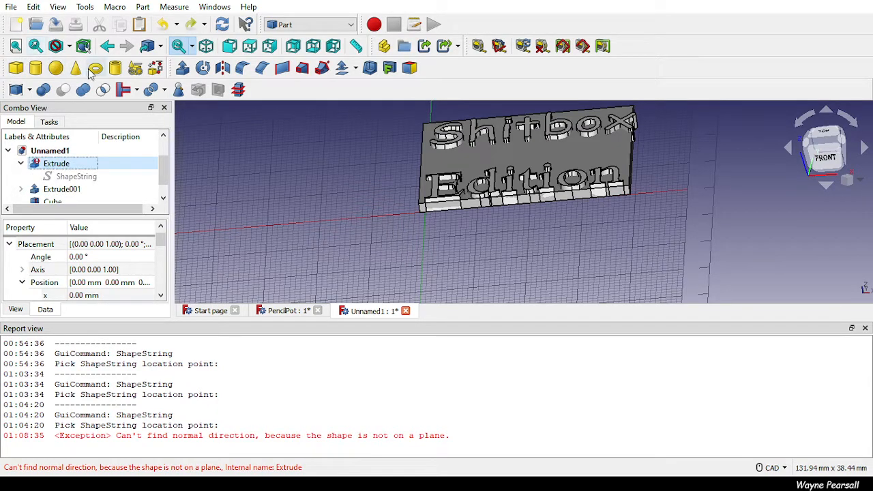
left_click(864, 328)
Step: Undo the cube's X position, length and width changes
left_click(74, 199)
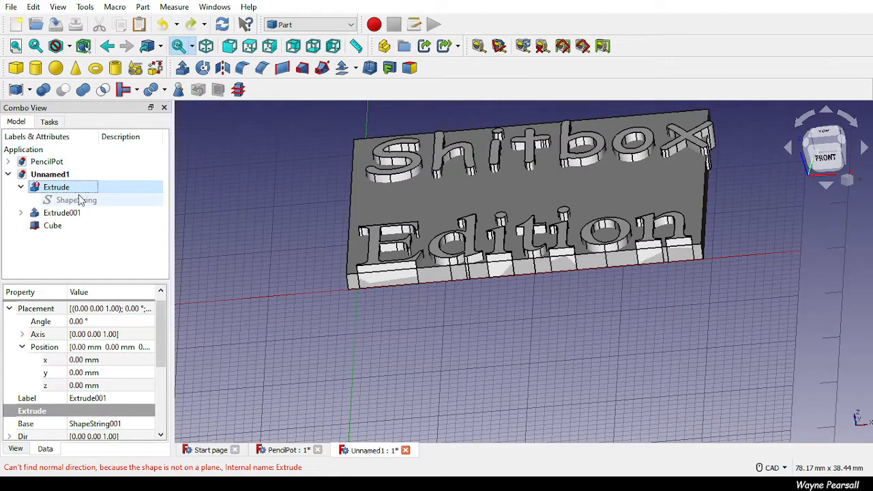
left_click(75, 189)
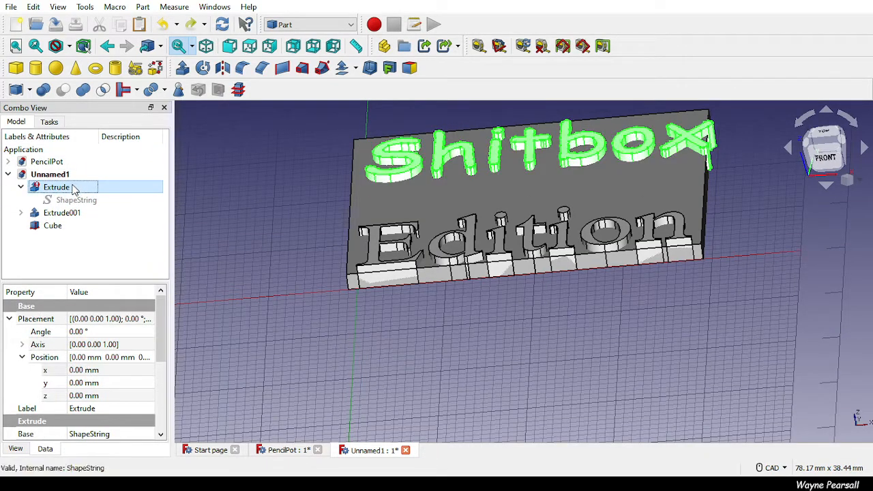
key("ctrl+z")
key("ctrl+z")
key("ctrl+z")
key("ctrl+z")
key("ctrl+z")
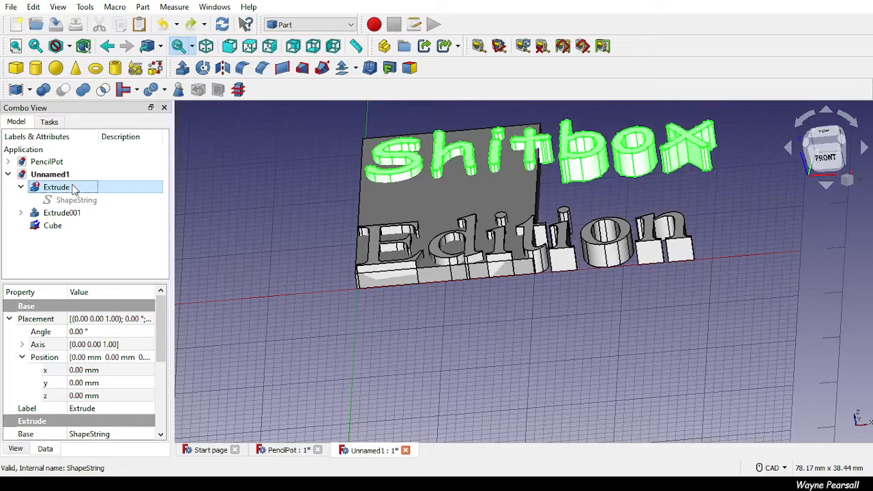
double_click(30, 188)
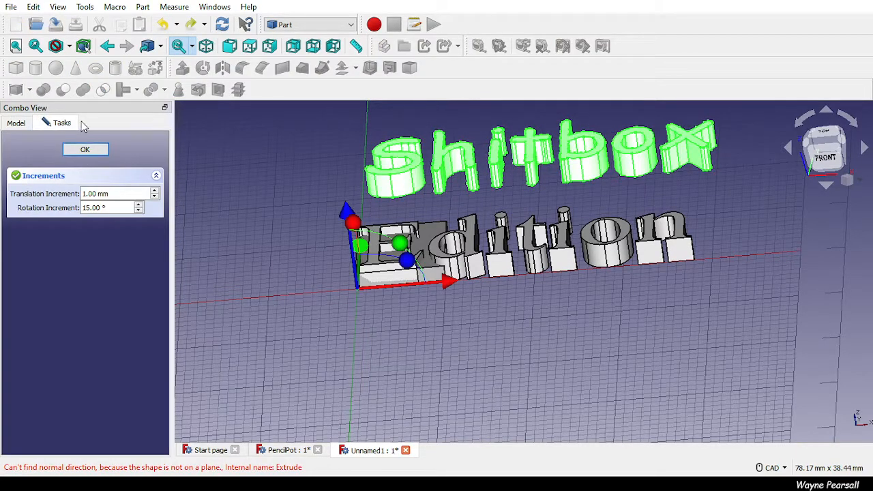
left_click(84, 149)
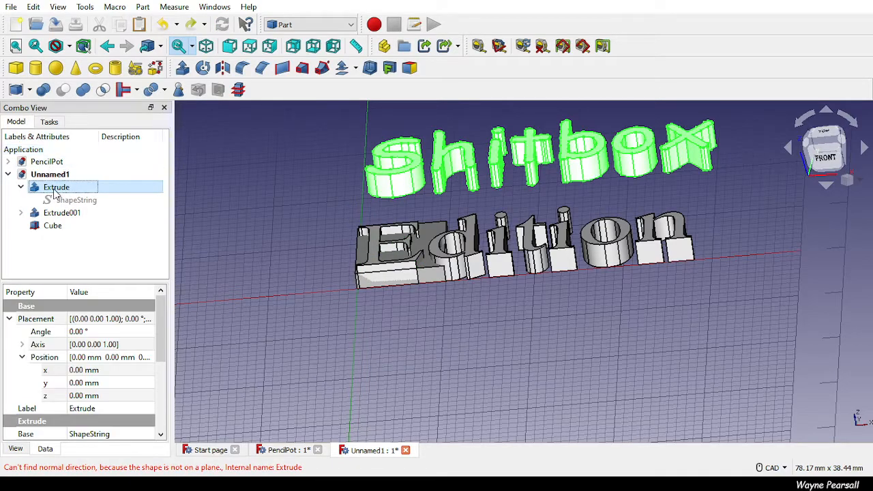
Step: Set the cube's length and width to 40 mm each so the plate spans both words
left_click(73, 201)
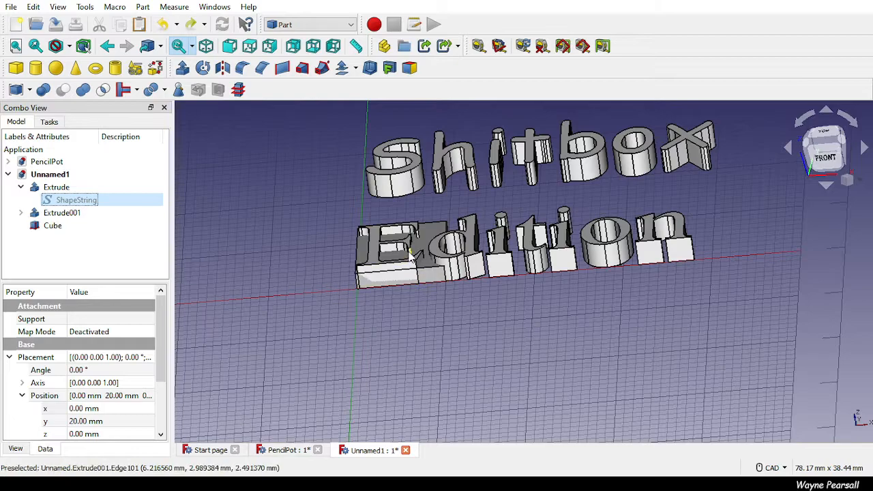
left_click(74, 231)
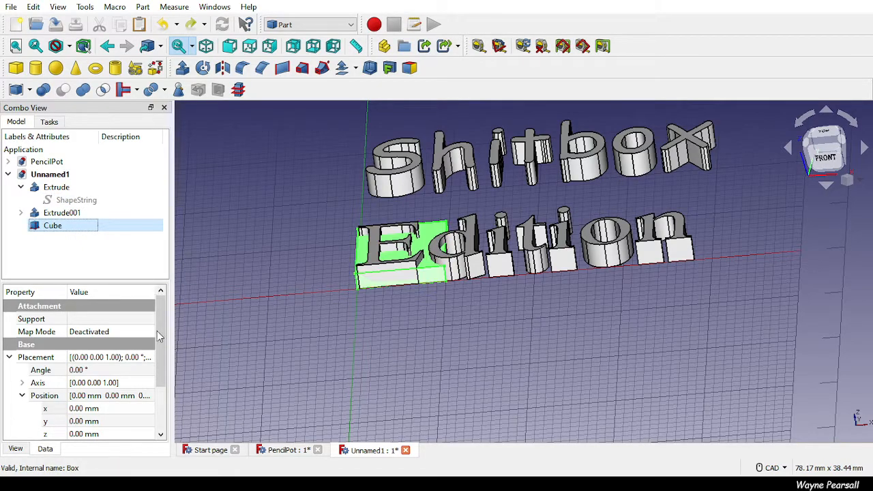
scroll(95, 395, "down", 2)
left_click(87, 409)
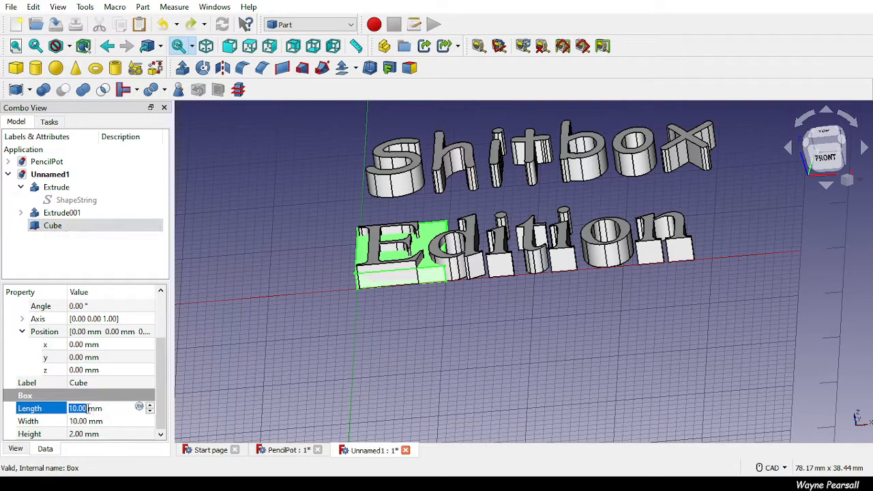
type("40")
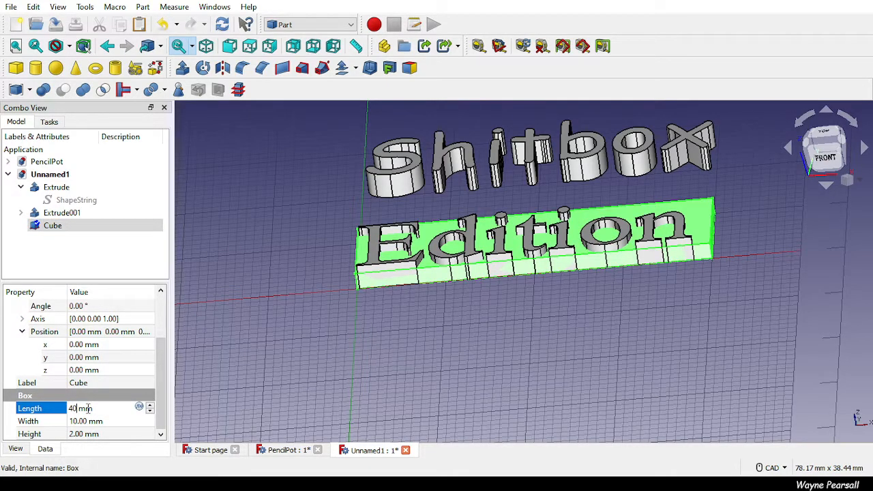
left_click(85, 421)
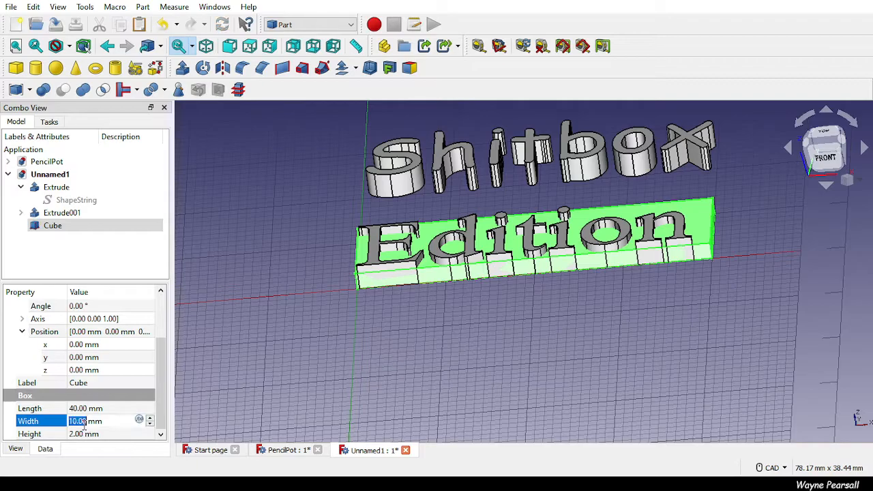
type("40")
key("Return")
Step: Examine from several angles how the "Shitbox" and "Edition" lettering sits on the enlarged plate
scroll(350, 329, "up", 3)
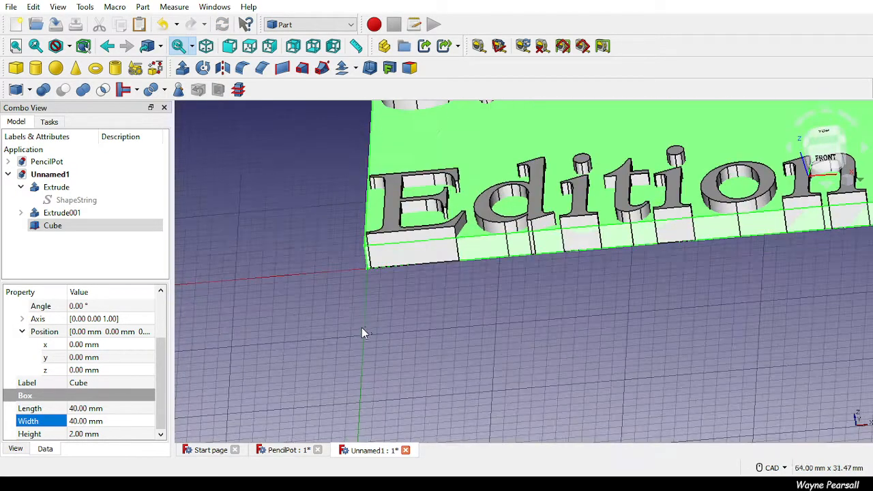
scroll(547, 249, "down", 5)
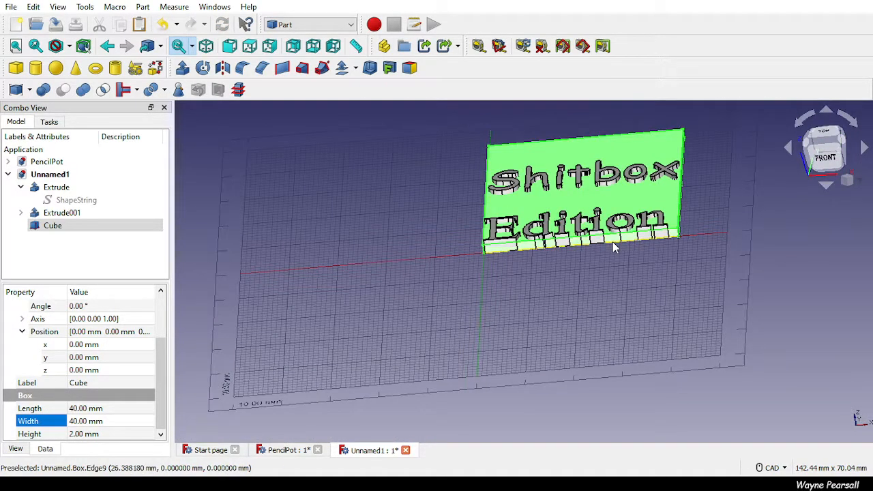
scroll(614, 244, "up", 2)
middle_click_drag(616, 168, 348, 276)
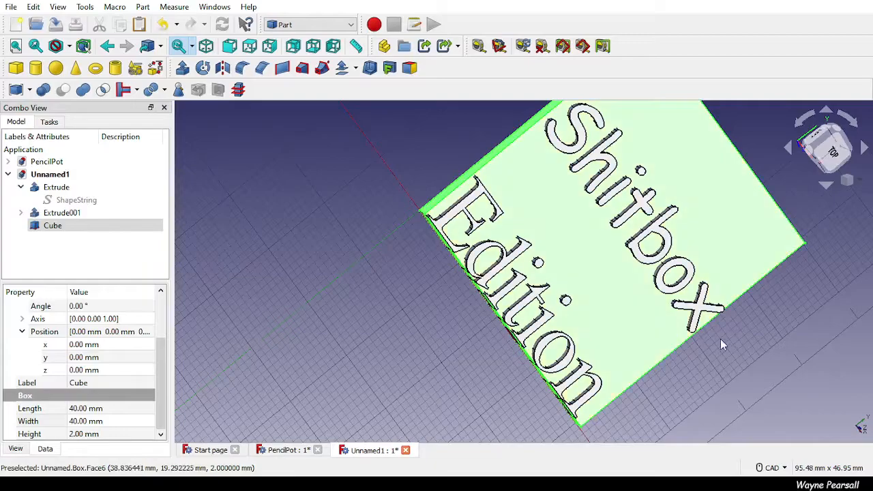
middle_click_drag(777, 351, 798, 326)
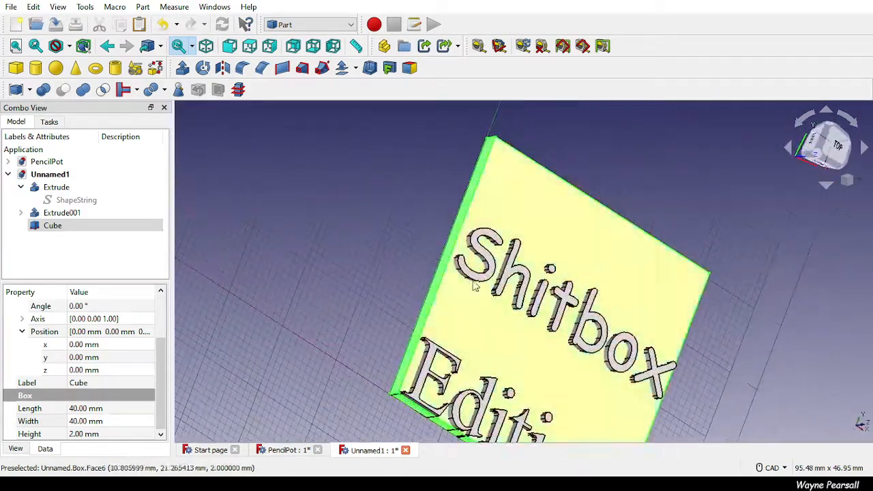
left_click(300, 250)
middle_click_drag(307, 252, 225, 252)
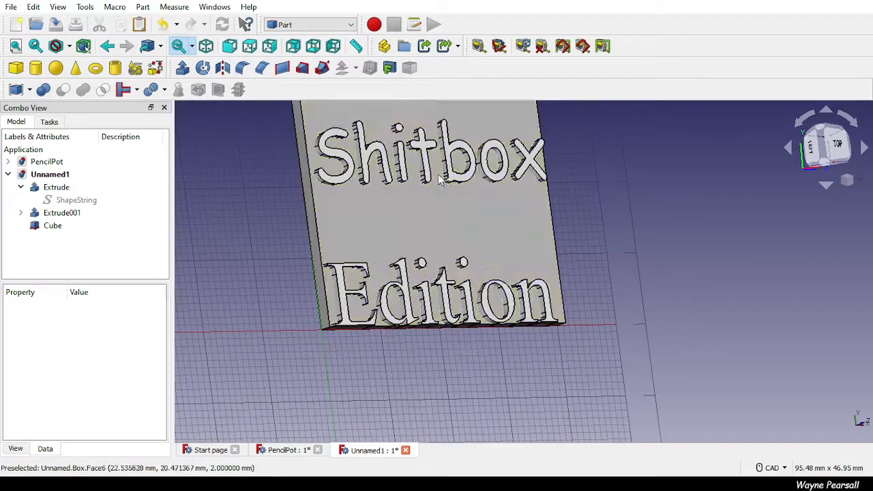
Step: Cut the "Edition" extrusion out of the cube with a Boolean cut
left_click(54, 225)
left_click(55, 226)
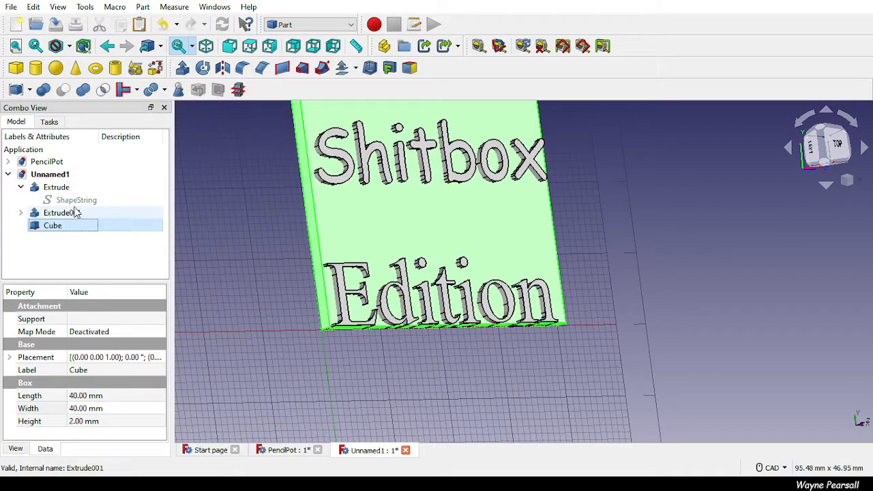
left_click(71, 216, "ctrl")
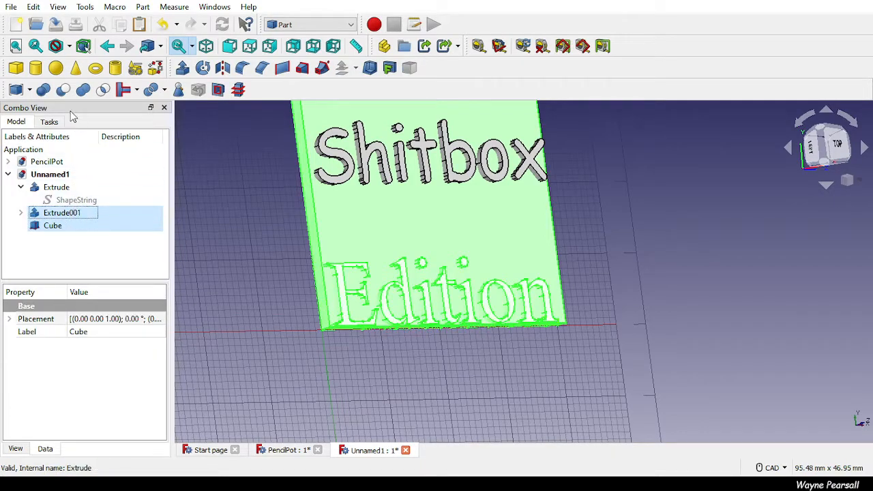
left_click(64, 89)
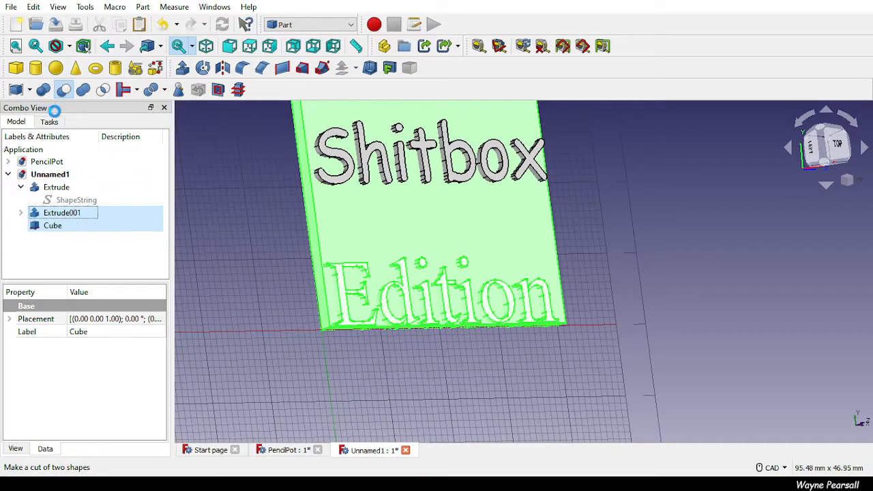
left_click(341, 351)
middle_click_drag(375, 350, 259, 360)
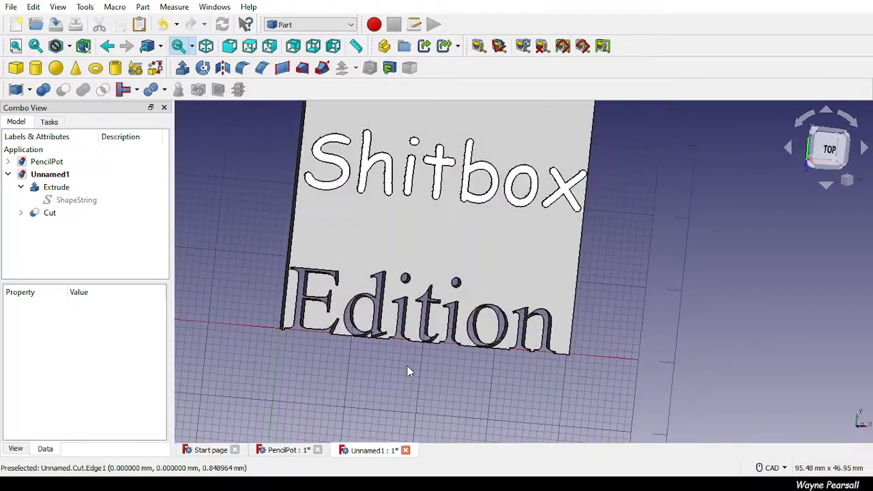
Step: Set the Z position of the "Edition" extrusion inside the cut to 1 mm to make the engraving shallower
scroll(409, 362, "up", 5)
scroll(323, 319, "up", 1)
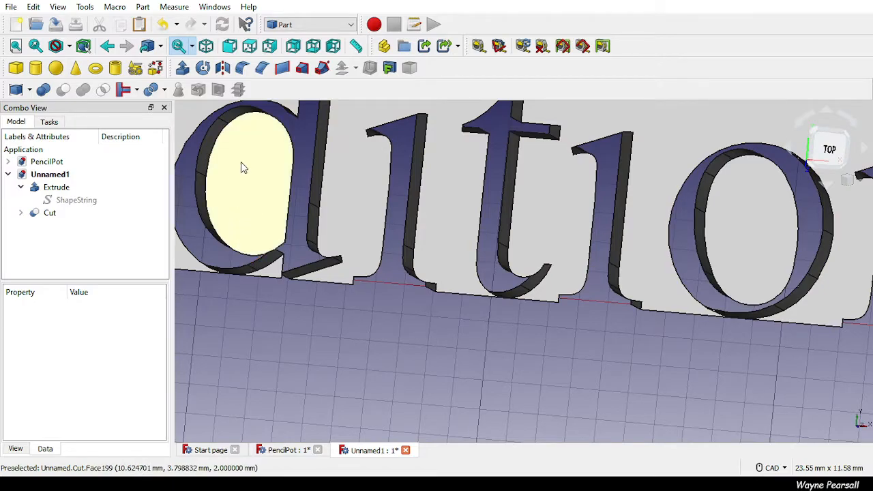
left_click(51, 212)
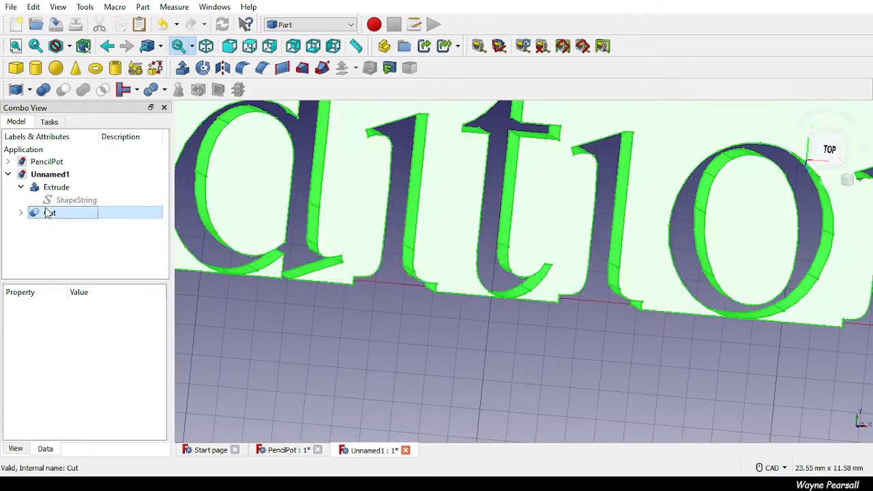
left_click(20, 213)
left_click(71, 238)
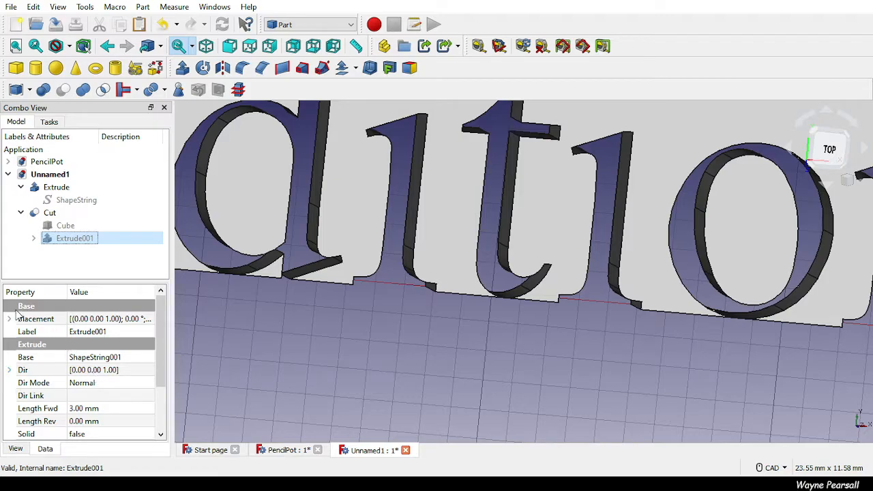
left_click(10, 318)
left_click(23, 344)
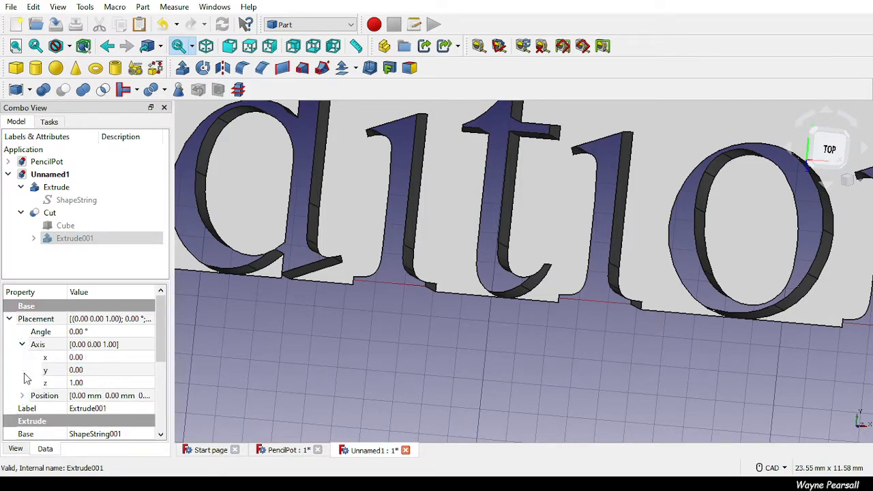
left_click(23, 395)
left_click(78, 434)
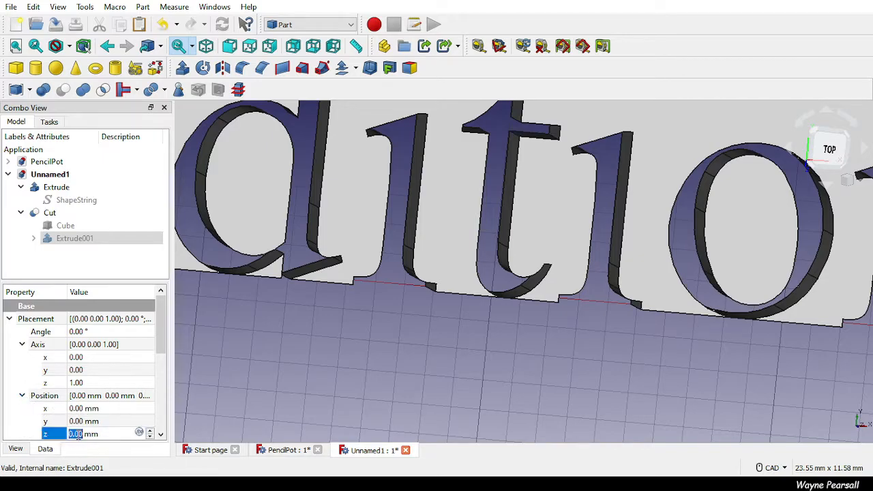
type("1")
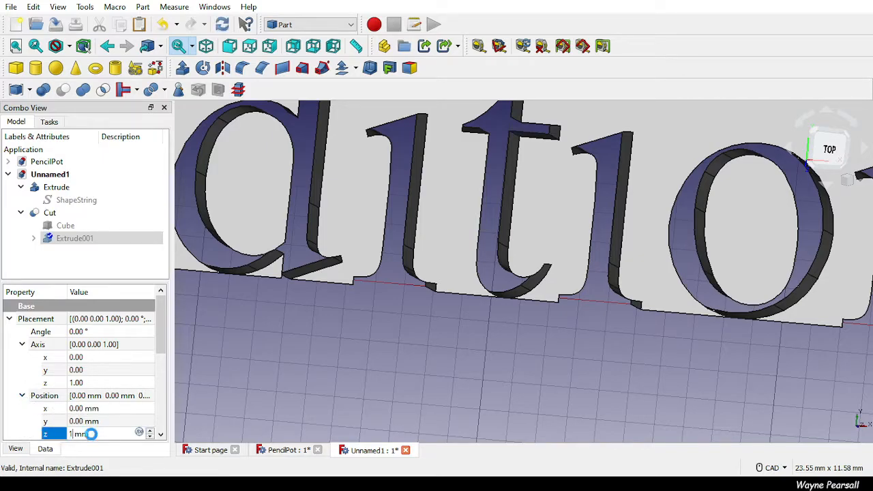
key("Return")
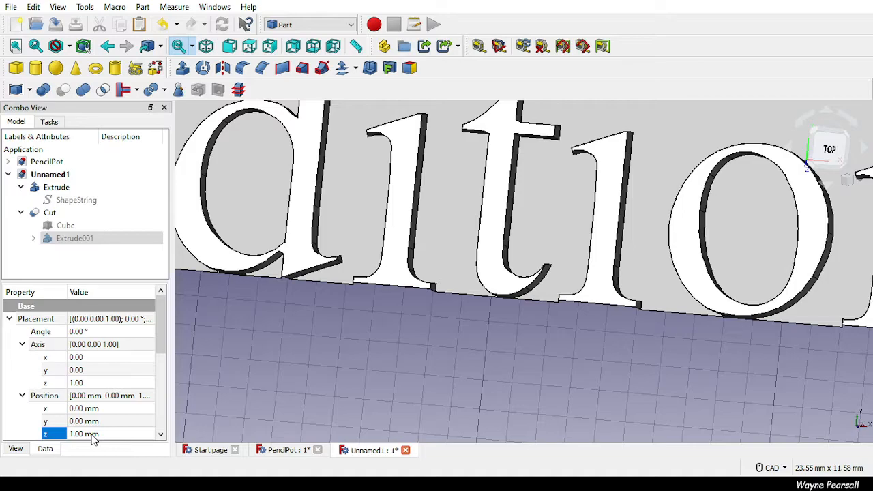
Step: Examine the engraved "Edition" and the raised "Shitbox" lettering up close and from several angles
scroll(306, 214, "up", 4)
scroll(307, 215, "down", 4)
scroll(306, 214, "down", 4)
scroll(355, 197, "down", 1)
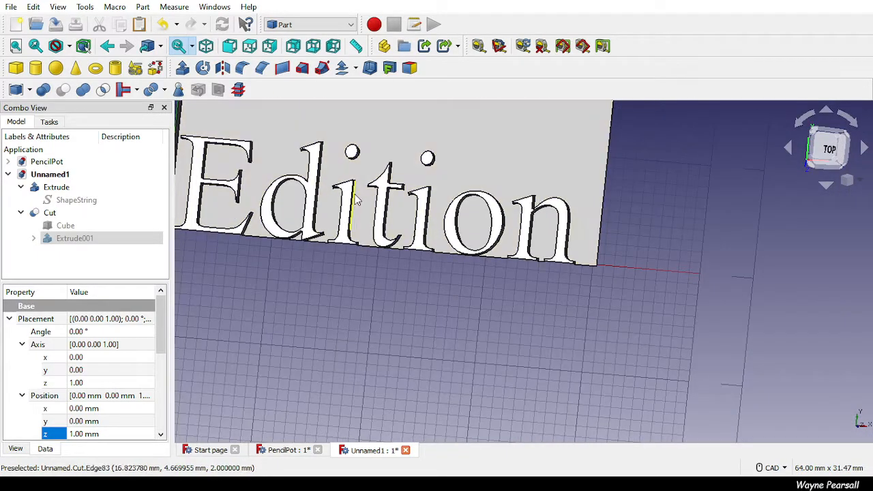
middle_click_drag(388, 140, 444, 327)
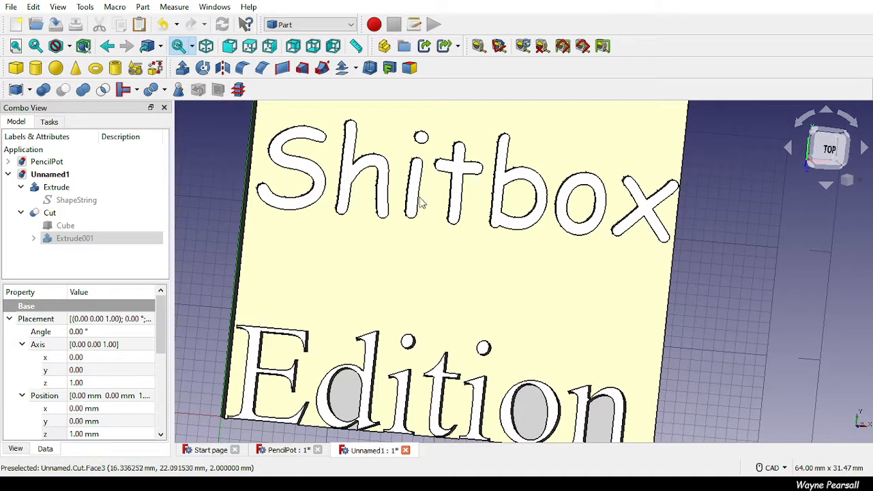
scroll(421, 201, "up", 6)
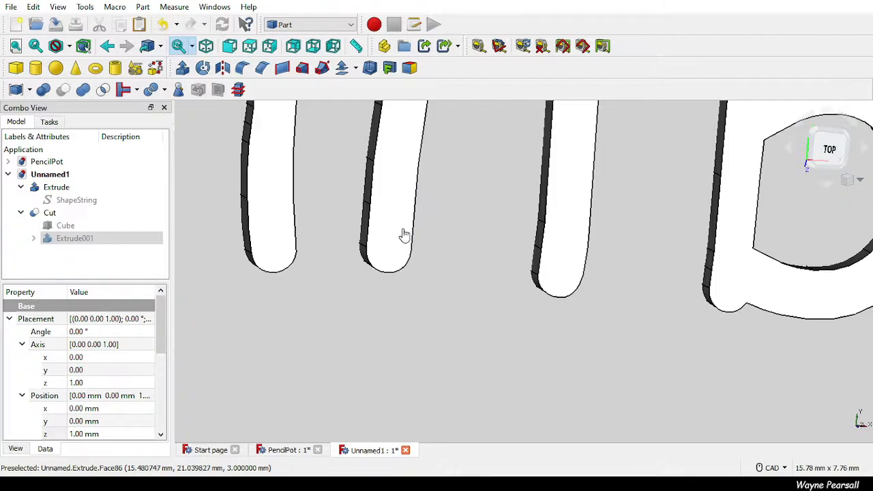
left_click(402, 228)
middle_click_drag(402, 228, 310, 205)
left_click(369, 166)
middle_click_drag(375, 207, 455, 247)
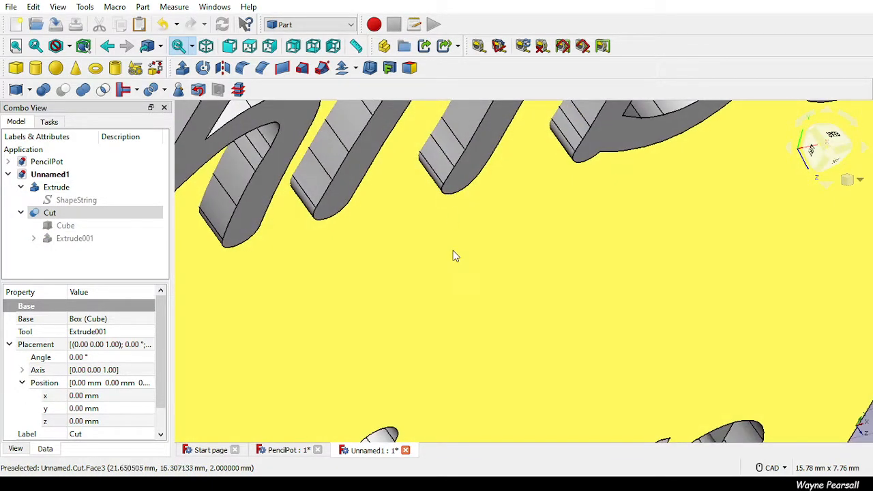
scroll(511, 269, "down", 5)
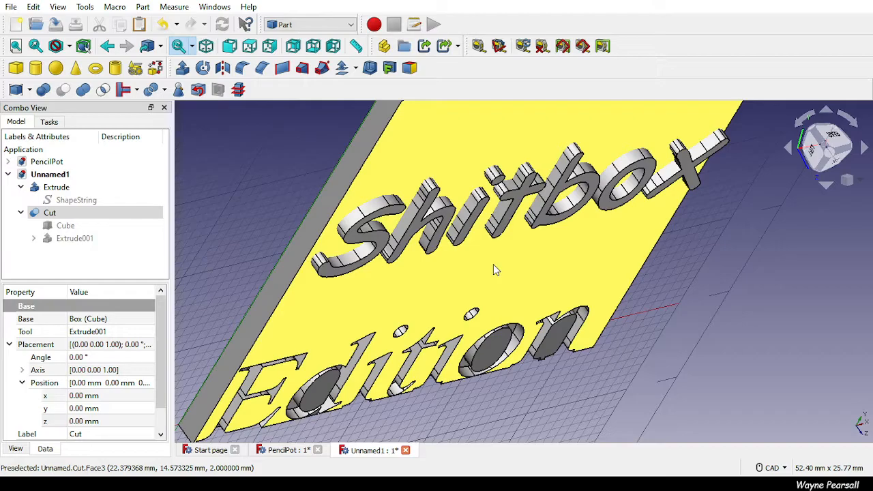
middle_click_drag(489, 266, 364, 272)
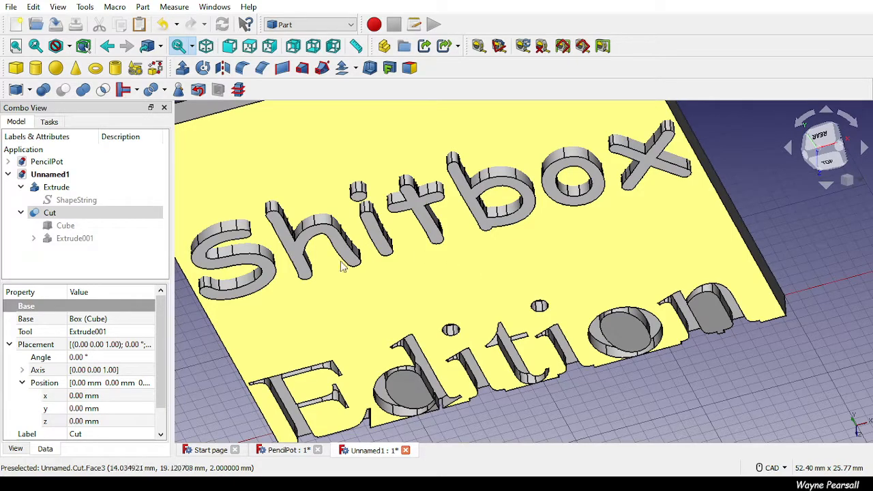
Step: Fuse the "Shitbox" extrusion and the cut plate into one solid with a Boolean union
left_click(66, 189)
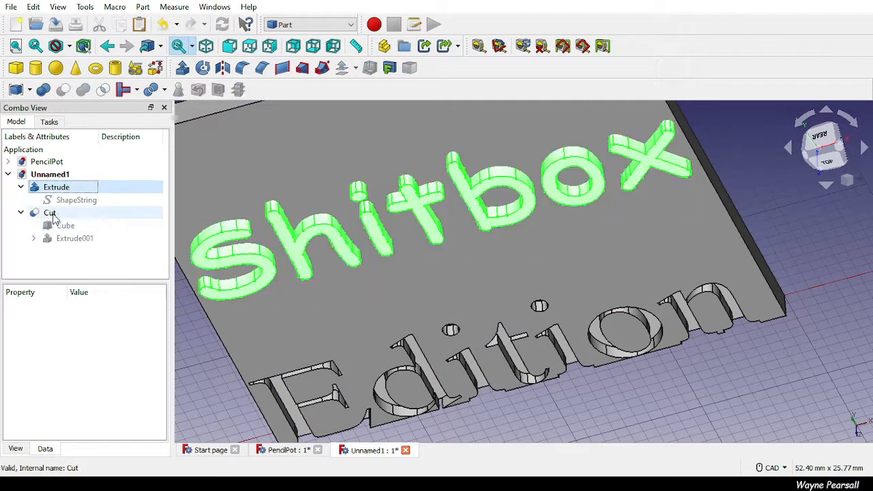
left_click(51, 214)
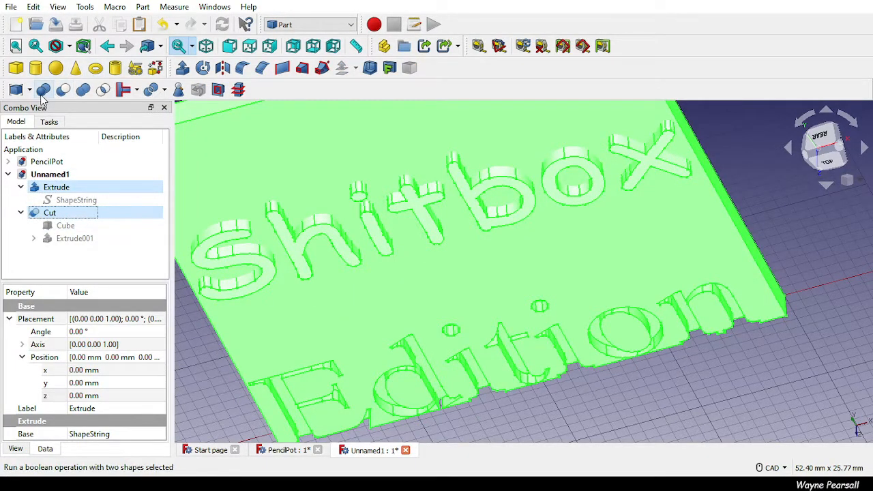
left_click(83, 90)
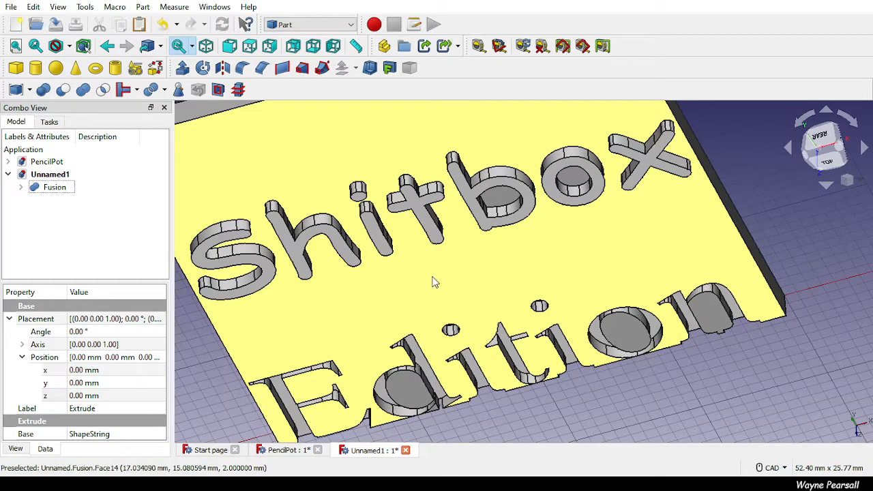
Step: Examine the fused plate from several angles, including the faces inside the letters "o" of both words
scroll(477, 293, "down", 2)
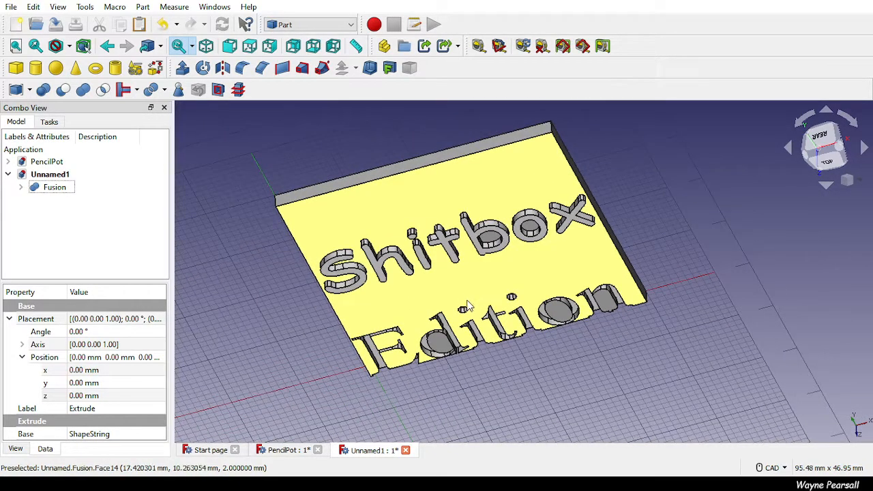
scroll(471, 304, "up", 3)
scroll(468, 306, "down", 1)
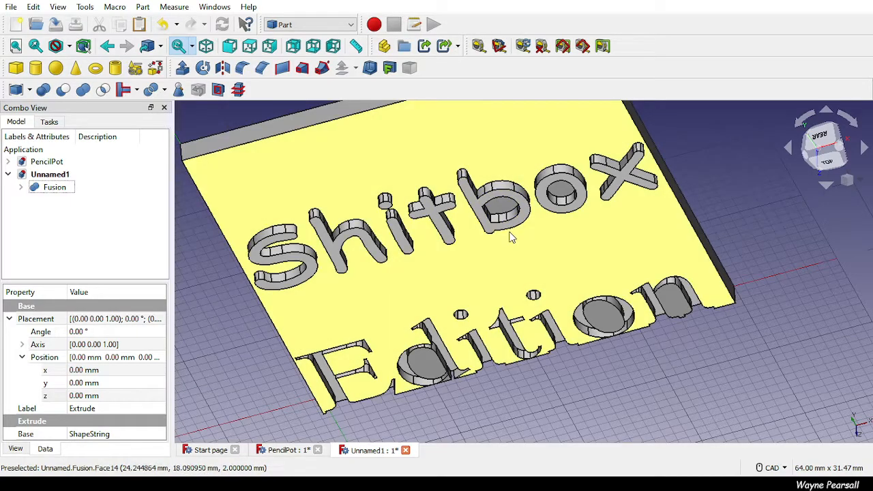
middle_click_drag(551, 292, 559, 228)
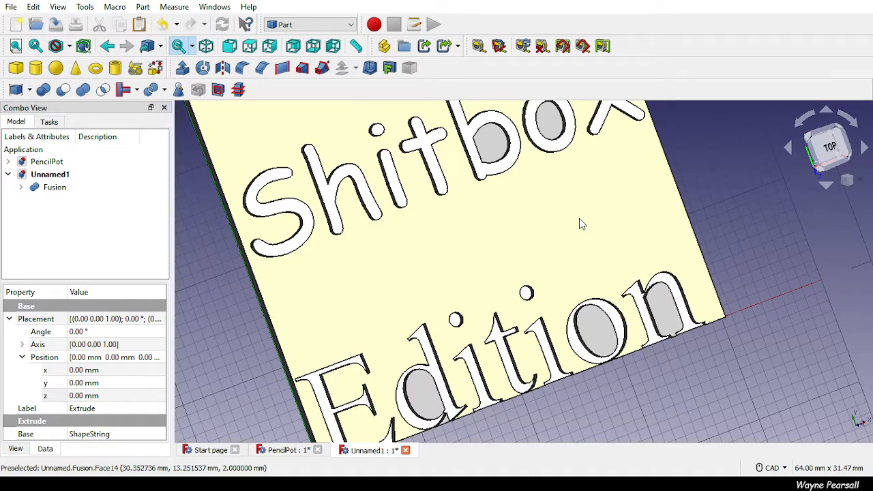
middle_click_drag(652, 232, 590, 289)
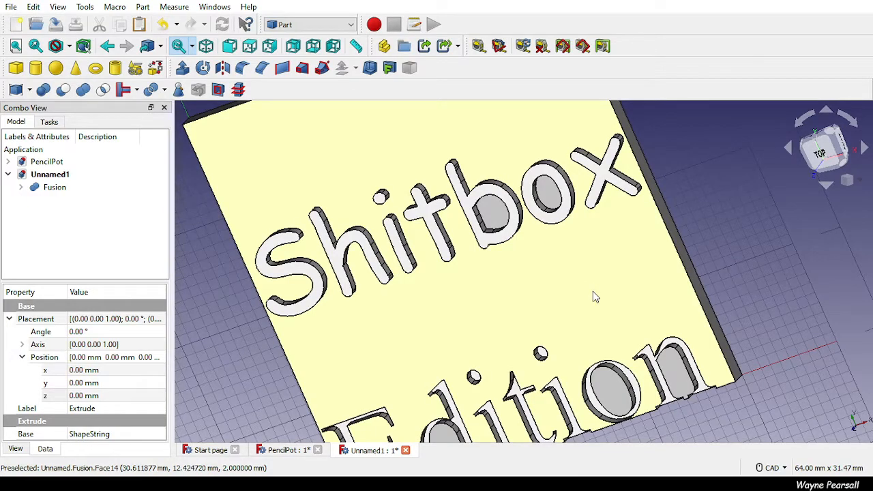
left_click(554, 203)
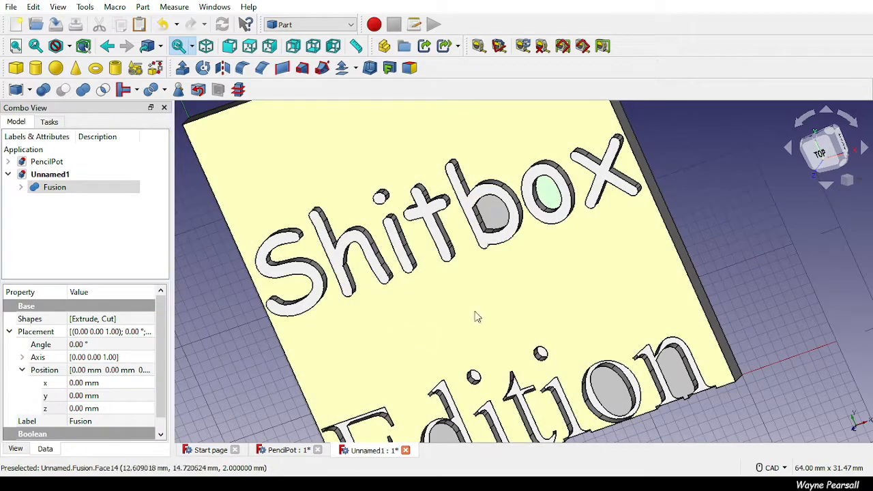
left_click(626, 402)
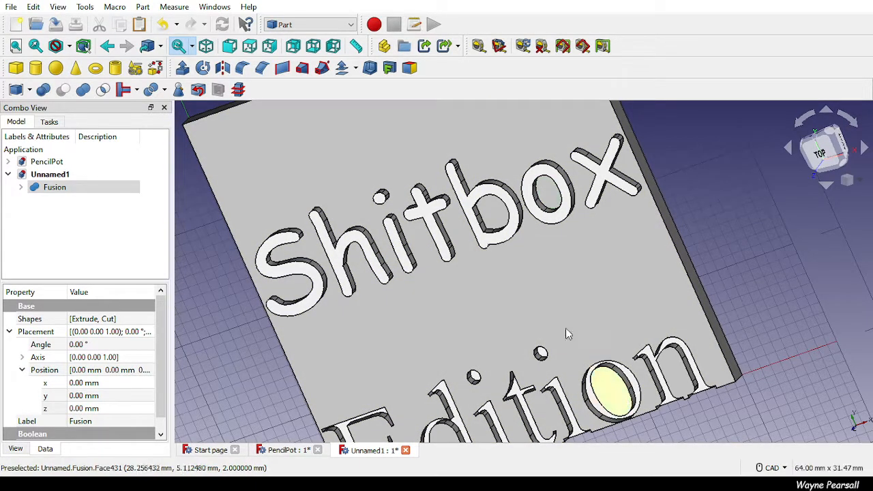